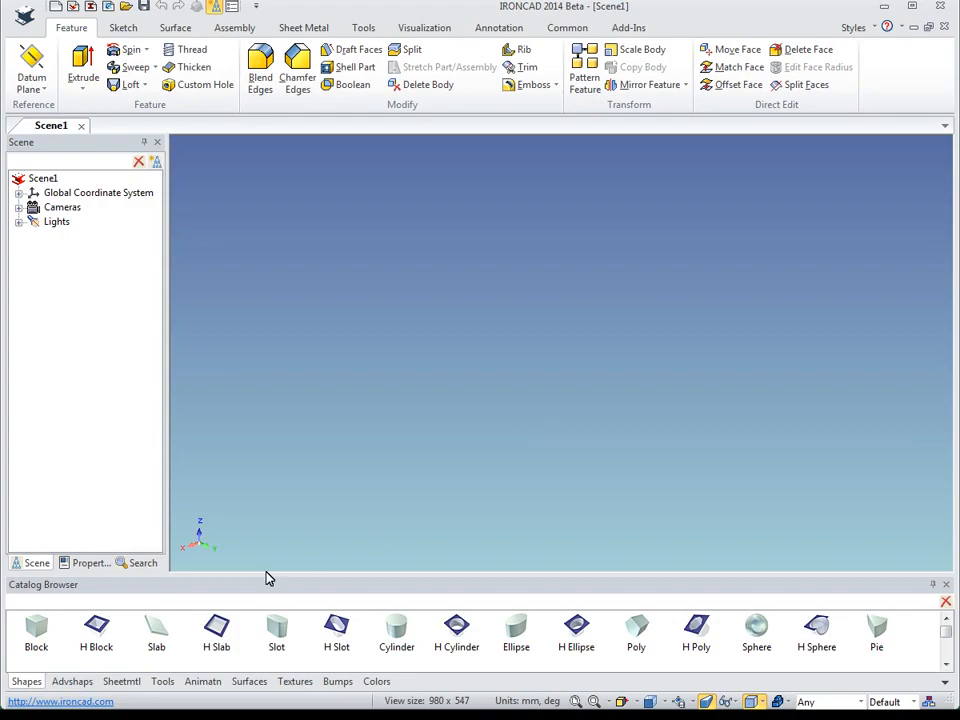
- Place a Block in the scene and stretch it to about 54.8 mm wide and 65 mm long
{"action": "left_click_drag", "start_coordinate": [37, 629], "coordinate": [539, 368]}
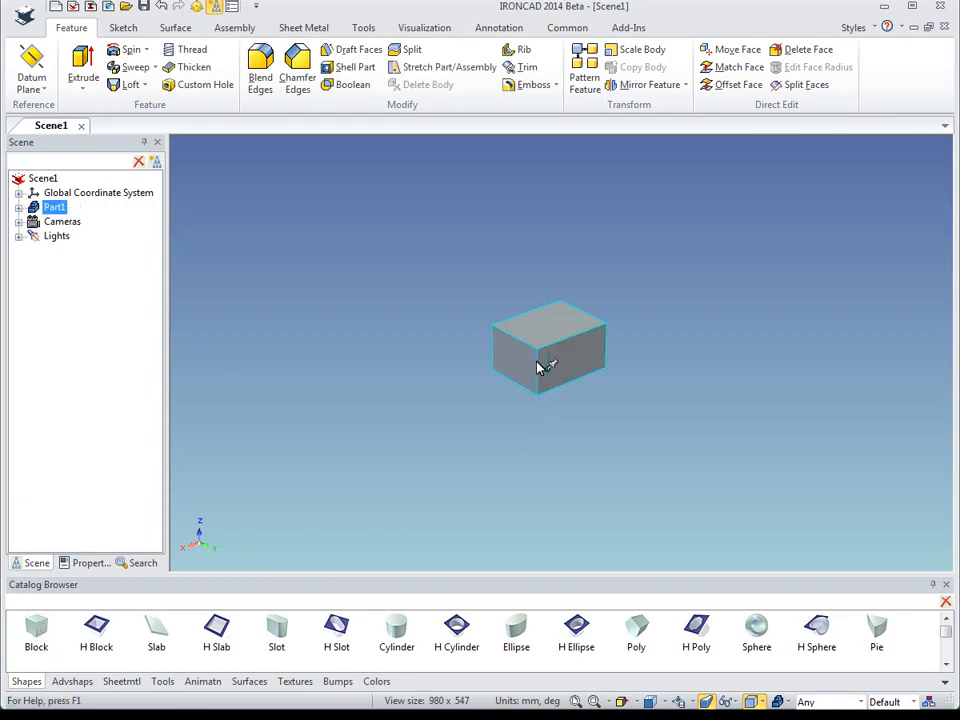
{"action": "scroll", "coordinate": [578, 349], "scroll_direction": "up", "scroll_amount": 3}
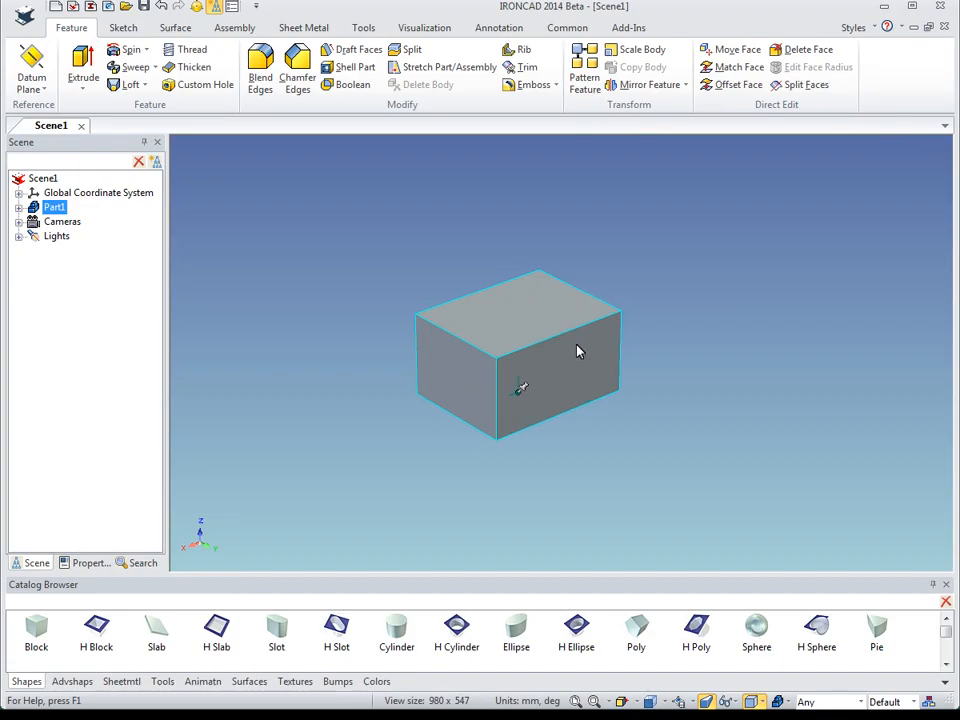
{"action": "left_click", "coordinate": [553, 369]}
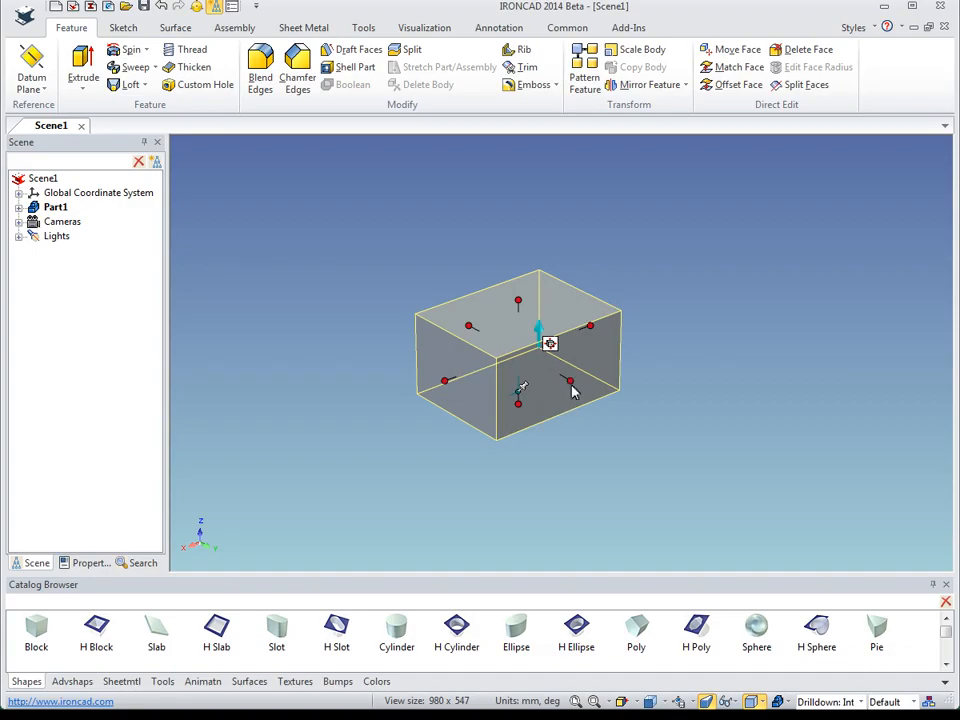
{"action": "left_click_drag", "start_coordinate": [572, 386], "coordinate": [621, 414]}
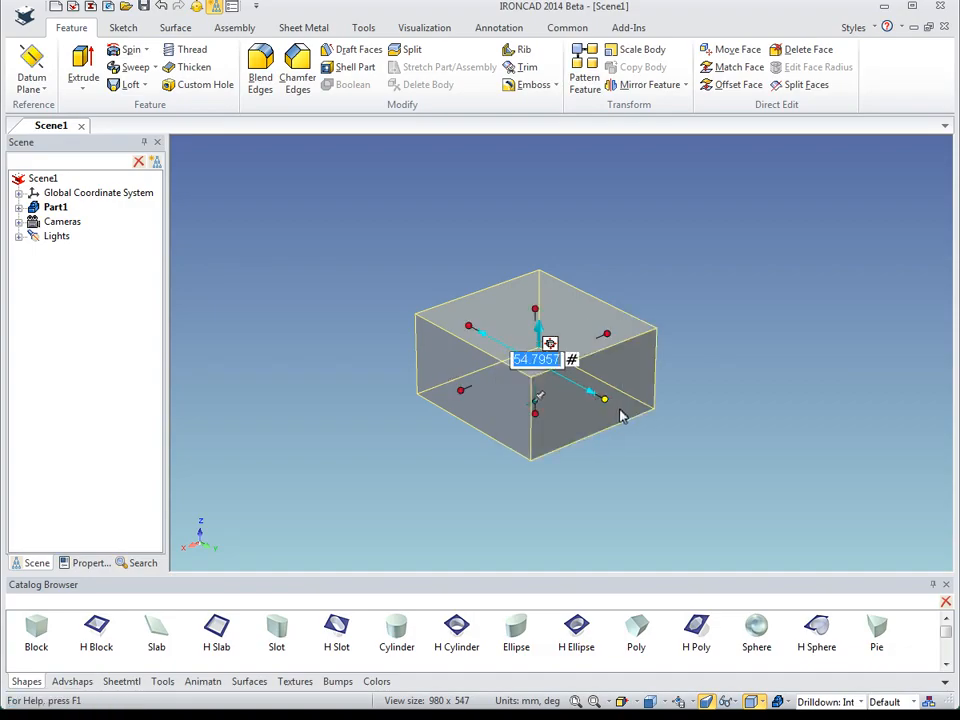
{"action": "left_click_drag", "start_coordinate": [456, 394], "coordinate": [420, 406]}
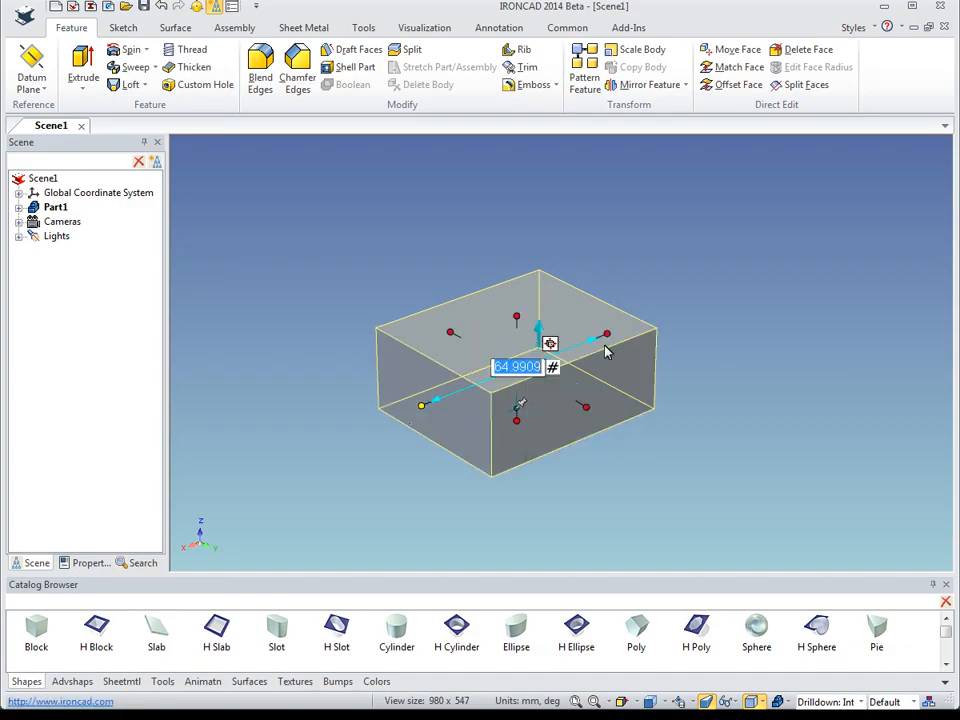
- Set the block's length to 50 mm
{"action": "left_click_drag", "start_coordinate": [606, 334], "coordinate": [632, 328]}
{"action": "type", "text": "50"}
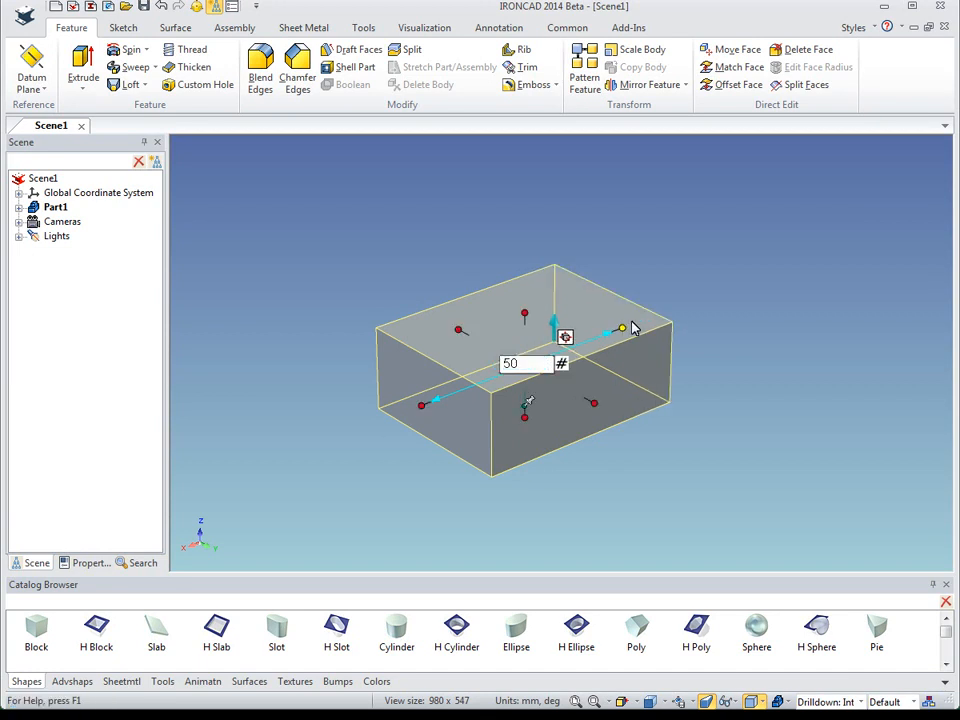
{"action": "key", "text": "Return"}
{"action": "scroll", "coordinate": [632, 322], "scroll_direction": "up", "scroll_amount": 2}
{"action": "scroll", "coordinate": [632, 322], "scroll_direction": "down", "scroll_amount": 1}
{"action": "key", "text": "F8"}
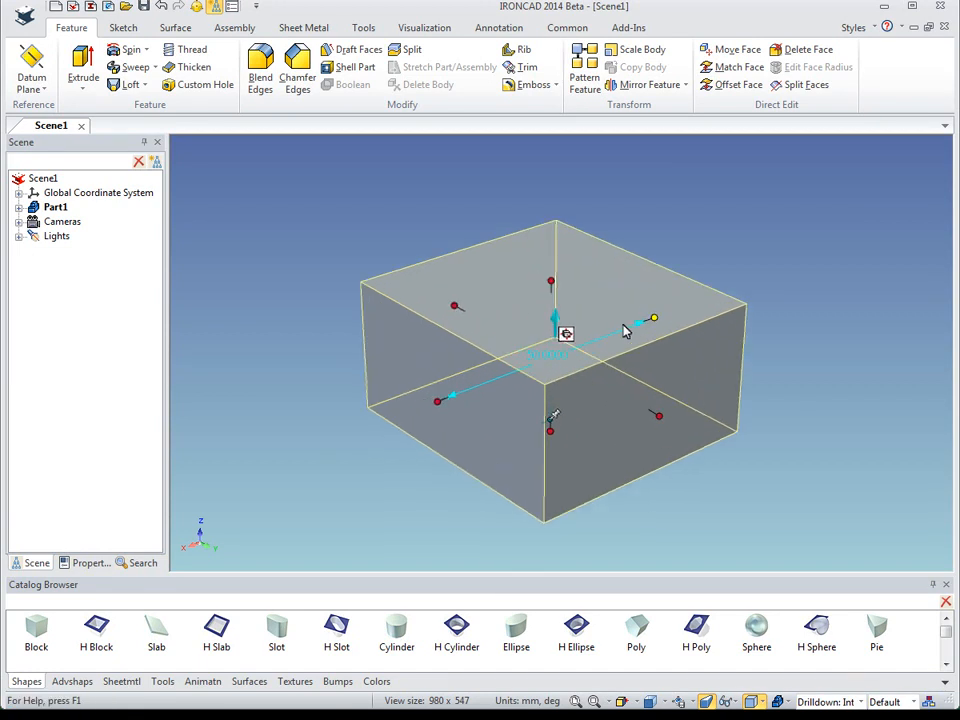
- Edit the block's sizebox, setting both the width and the height to 50 mm
{"action": "left_click", "coordinate": [680, 418]}
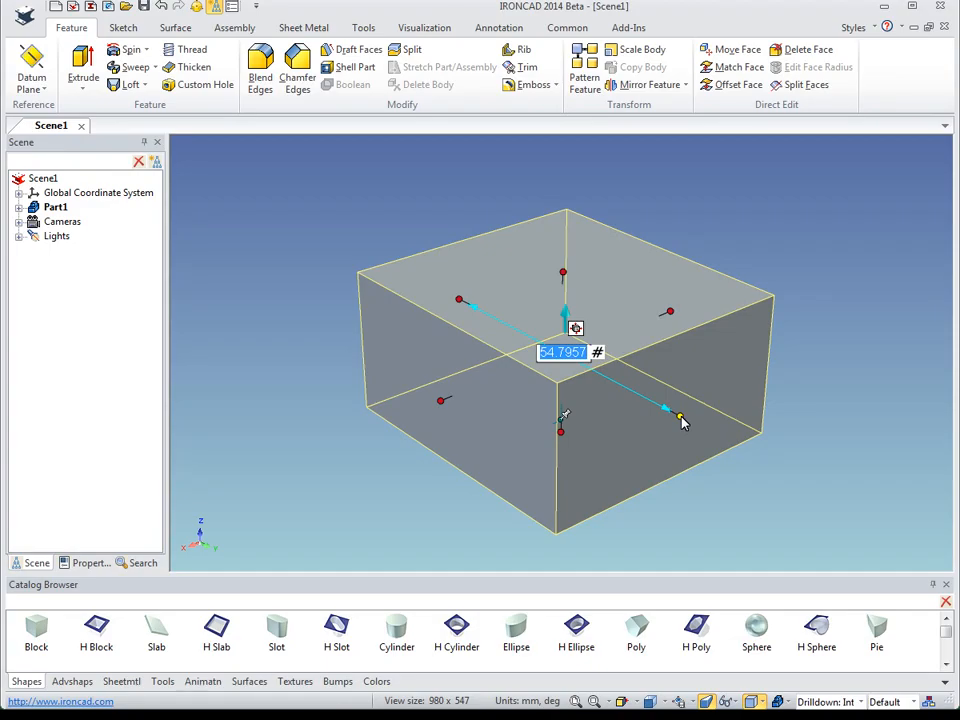
{"action": "right_click", "coordinate": [683, 422]}
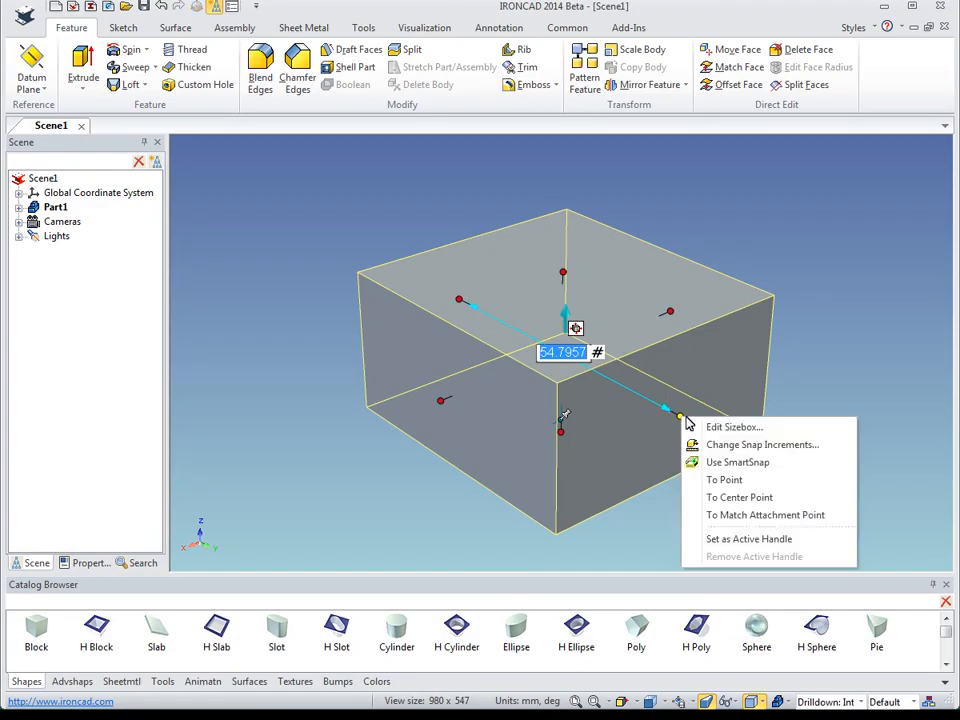
{"action": "left_click", "coordinate": [731, 428]}
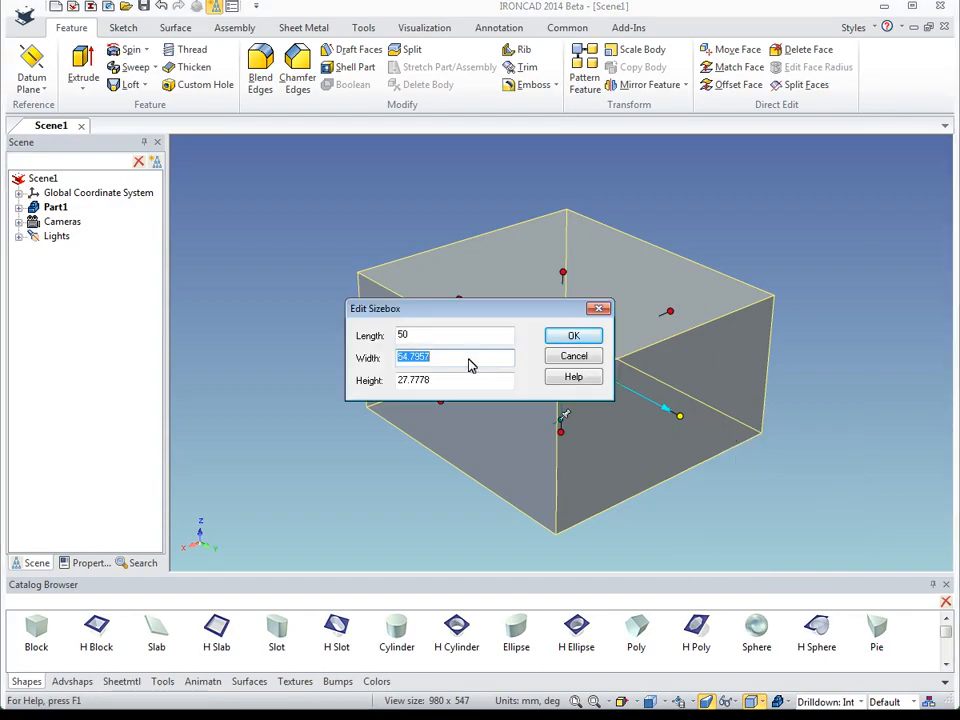
{"action": "type", "text": "50"}
{"action": "key", "text": "Tab"}
{"action": "type", "text": "50"}
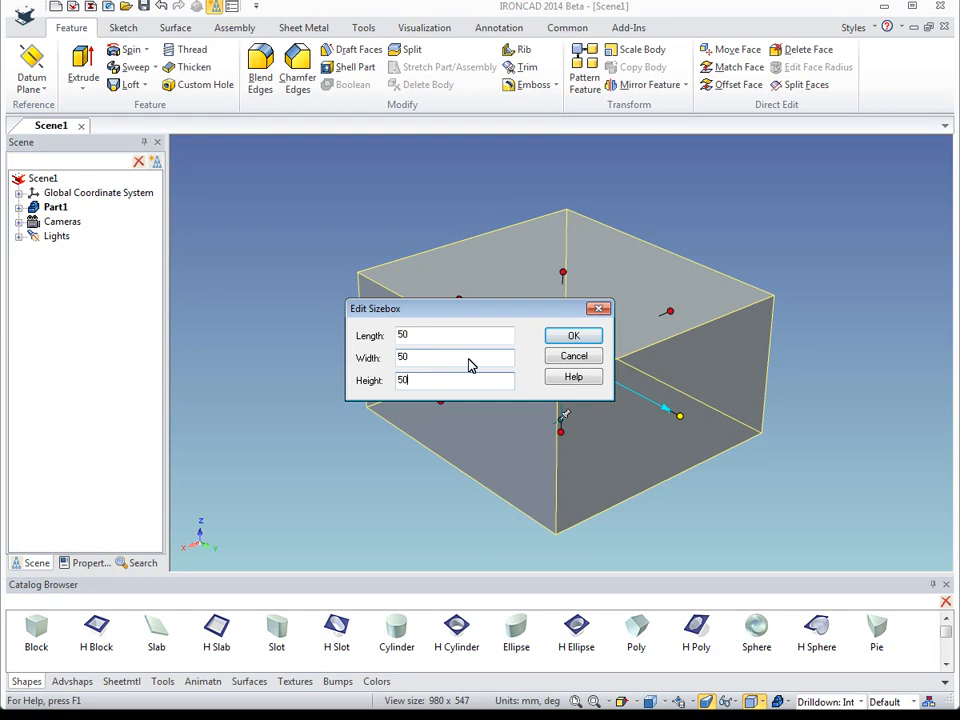
{"action": "key", "text": "Return"}
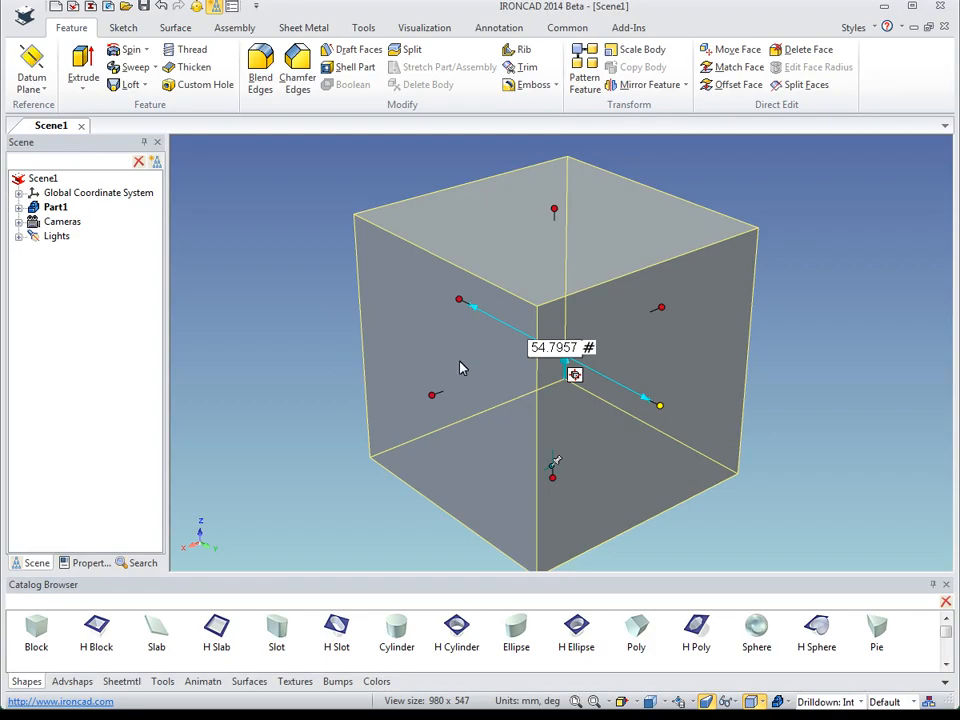
- Switch the block from sizebox handles to shape handles and deselect it
{"action": "left_click", "coordinate": [575, 375]}
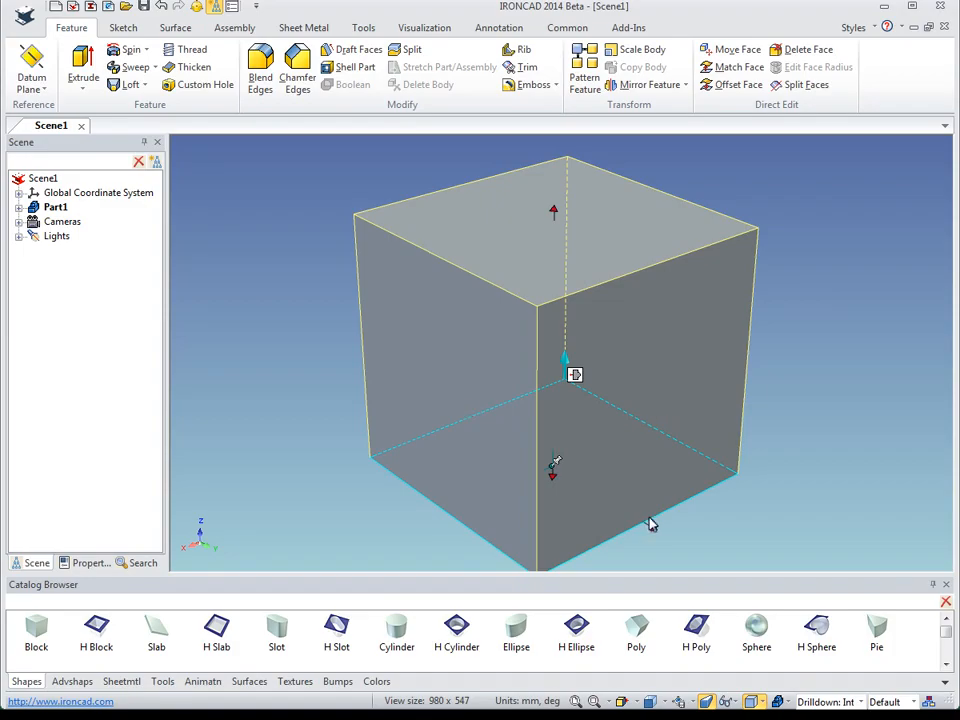
{"action": "left_click", "coordinate": [369, 525]}
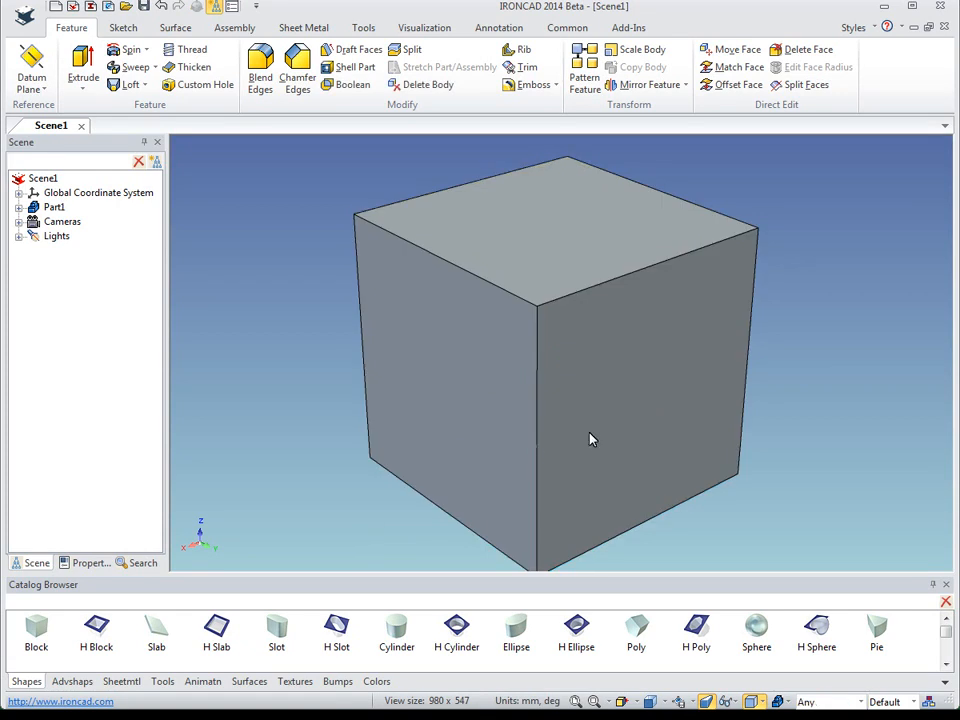
- Cut an H Cylinder into the block at the midpoint of the side face's far vertical edge, with a 40 mm diameter
{"action": "middle_click_drag", "start_coordinate": [555, 525], "coordinate": [535, 501], "text": "shift"}
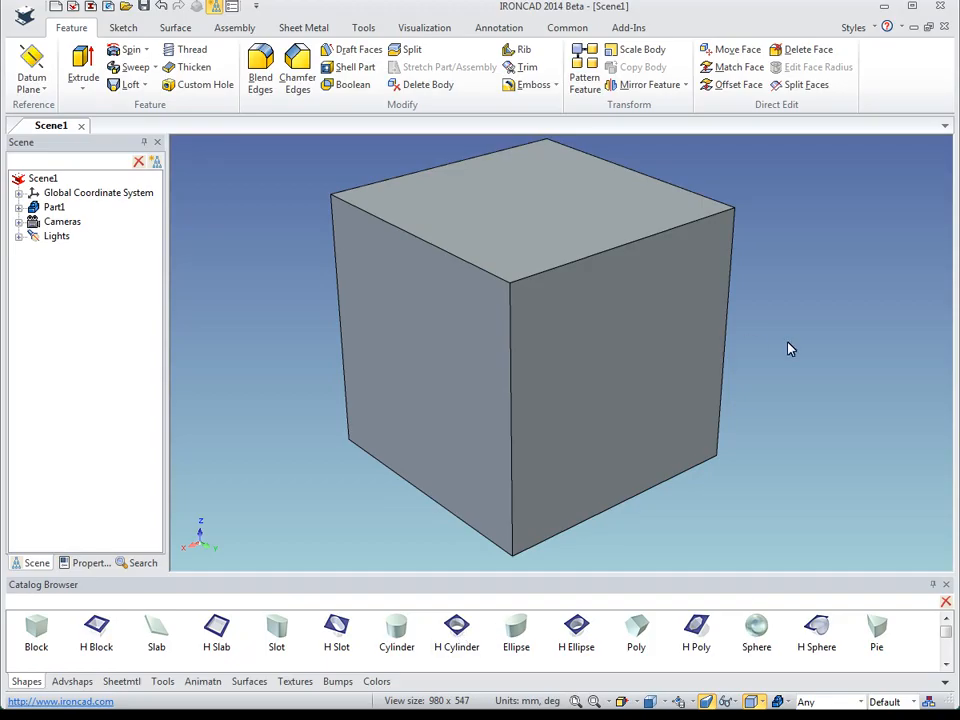
{"action": "left_click_drag", "start_coordinate": [726, 338], "coordinate": [700, 424]}
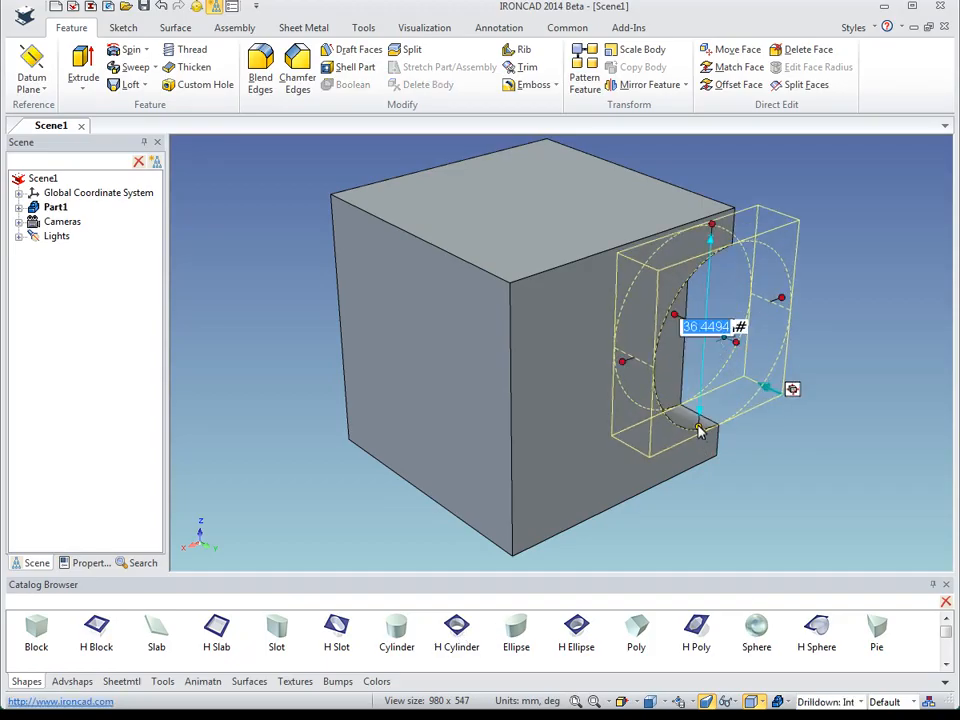
{"action": "left_click", "coordinate": [712, 330]}
{"action": "type", "text": "40"}
{"action": "key", "text": "Return"}
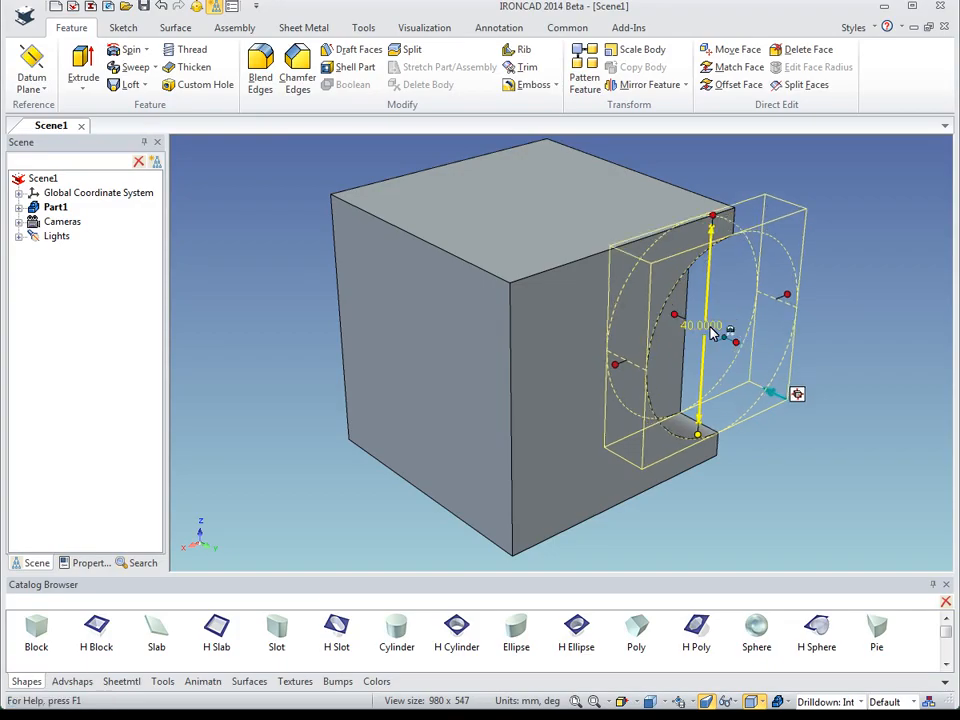
{"action": "left_click_drag", "start_coordinate": [729, 333], "coordinate": [163, 183]}
{"action": "left_click", "coordinate": [783, 499]}
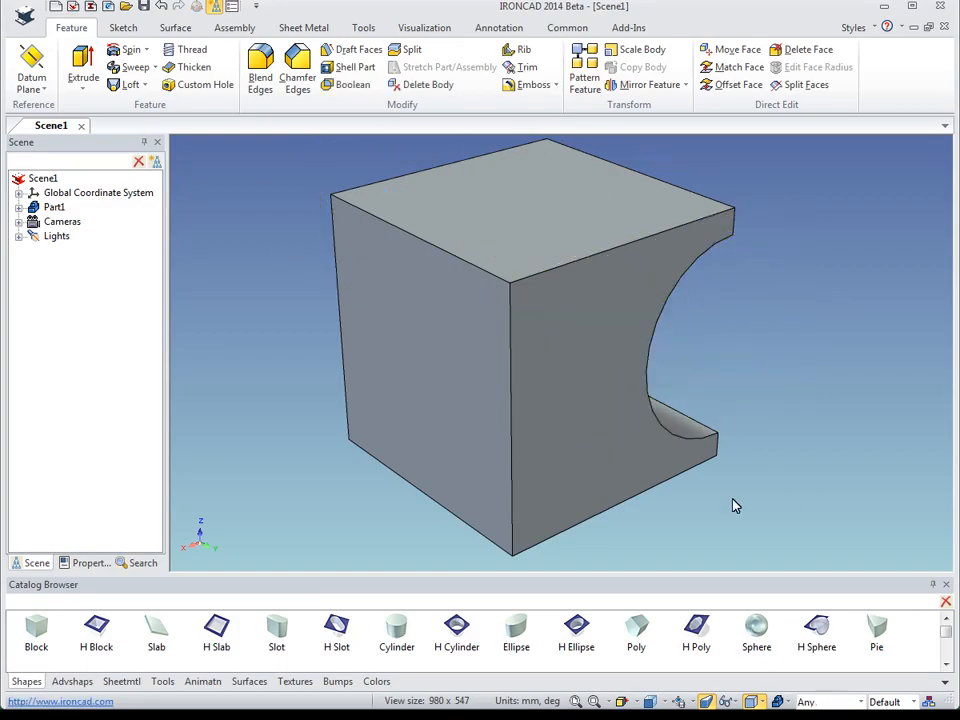
- Cut an H Block at the midpoint of the block's near vertical edge and size it symmetrically to 40 mm high
{"action": "middle_click_drag", "start_coordinate": [732, 499], "coordinate": [714, 326]}
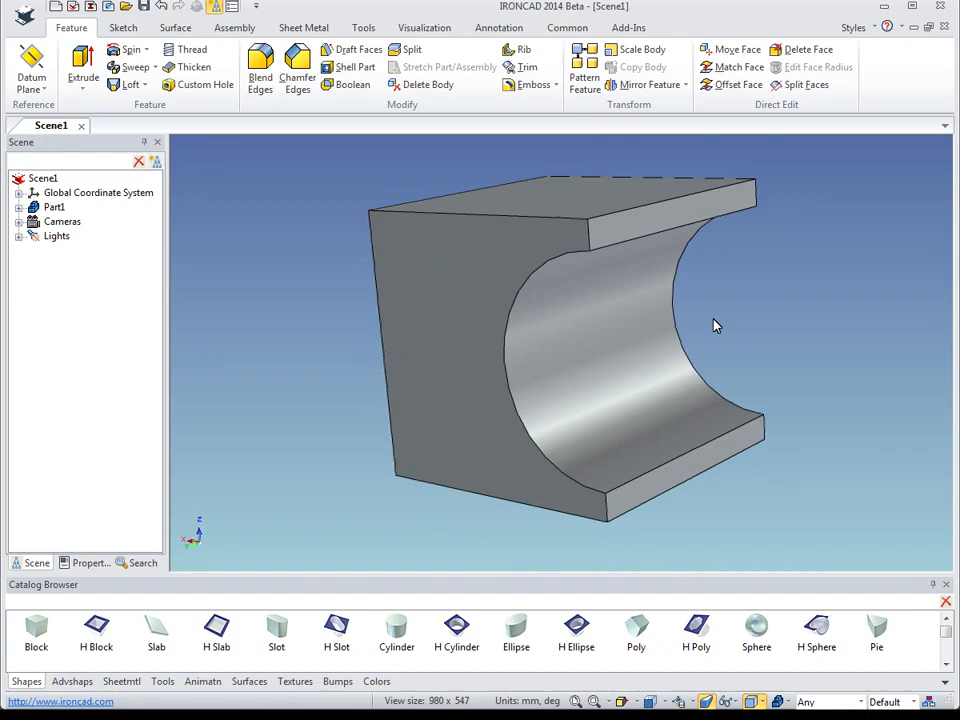
{"action": "middle_click_drag", "start_coordinate": [514, 506], "coordinate": [424, 364]}
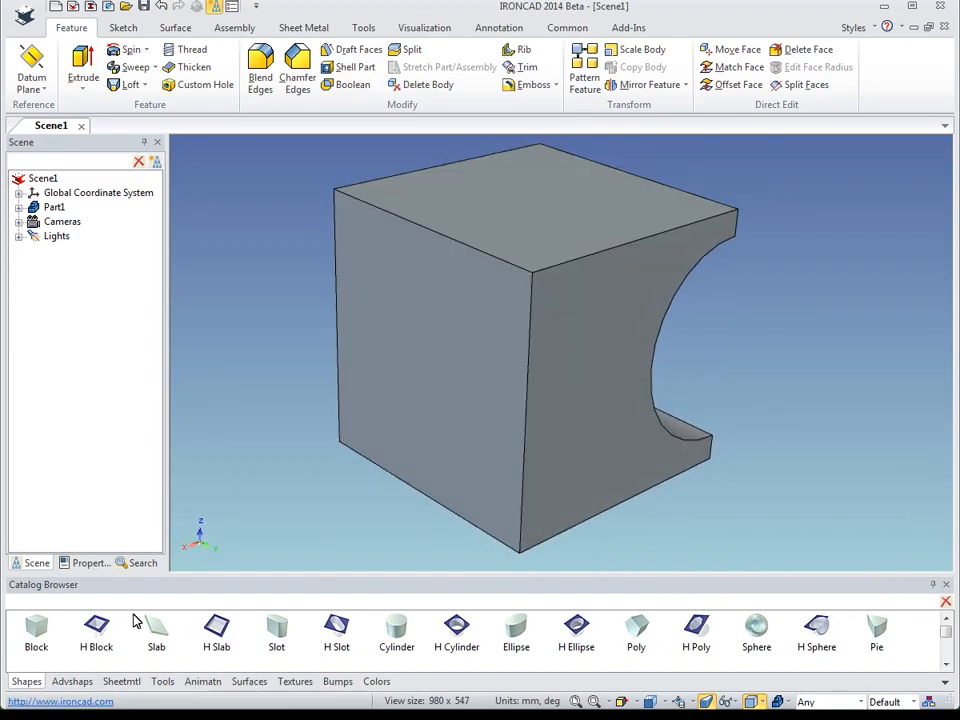
{"action": "left_click", "coordinate": [529, 428]}
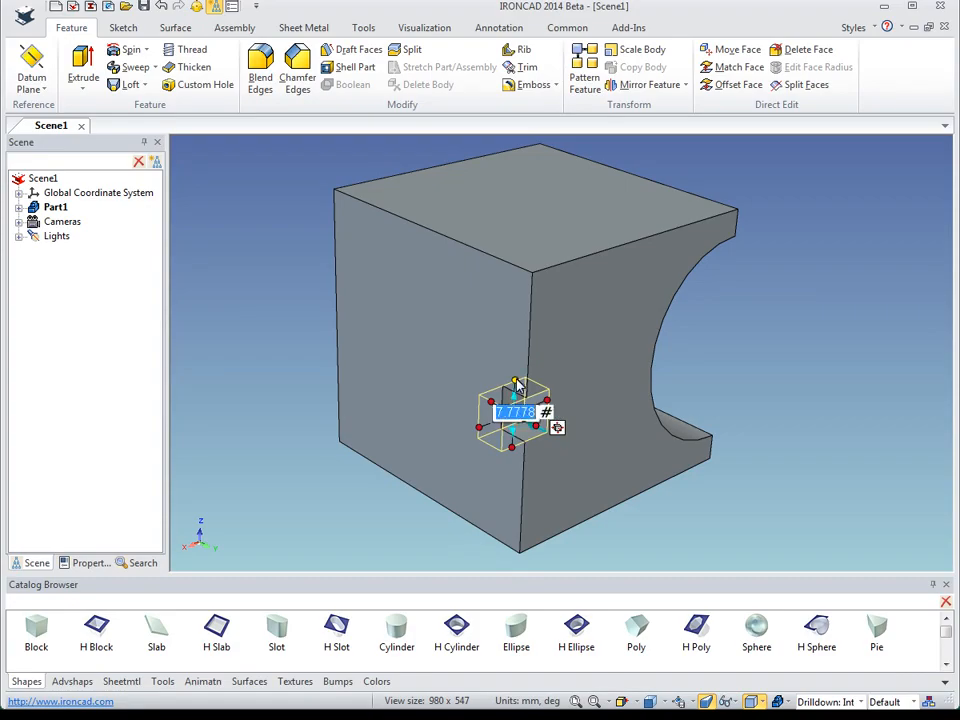
{"action": "left_click_drag", "start_coordinate": [512, 455], "coordinate": [504, 555]}
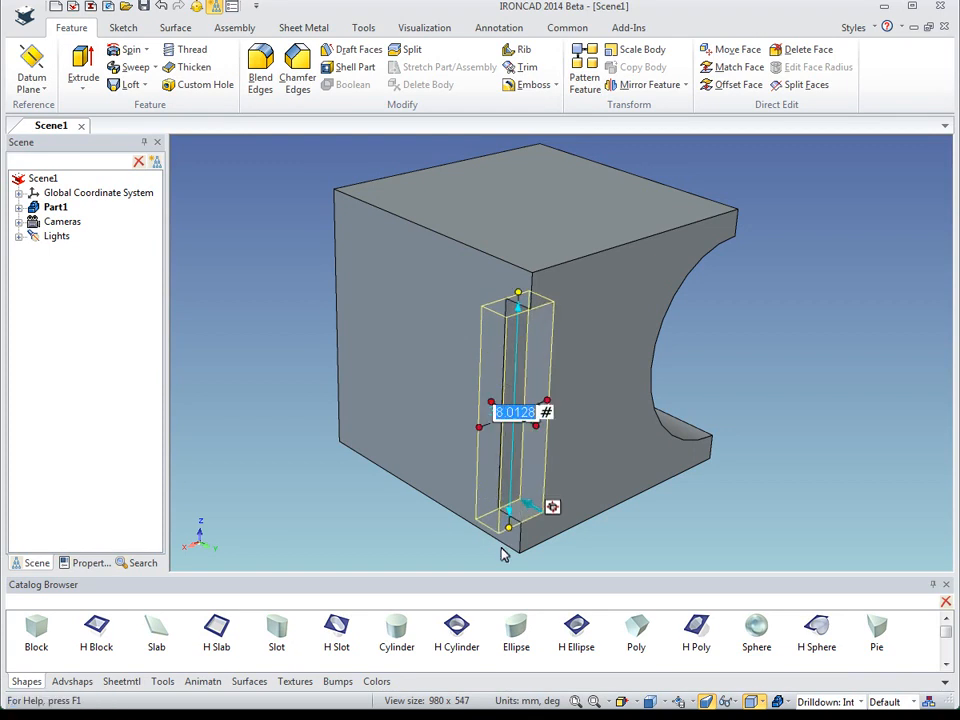
{"action": "type", "text": "40"}
{"action": "key", "text": "Return"}
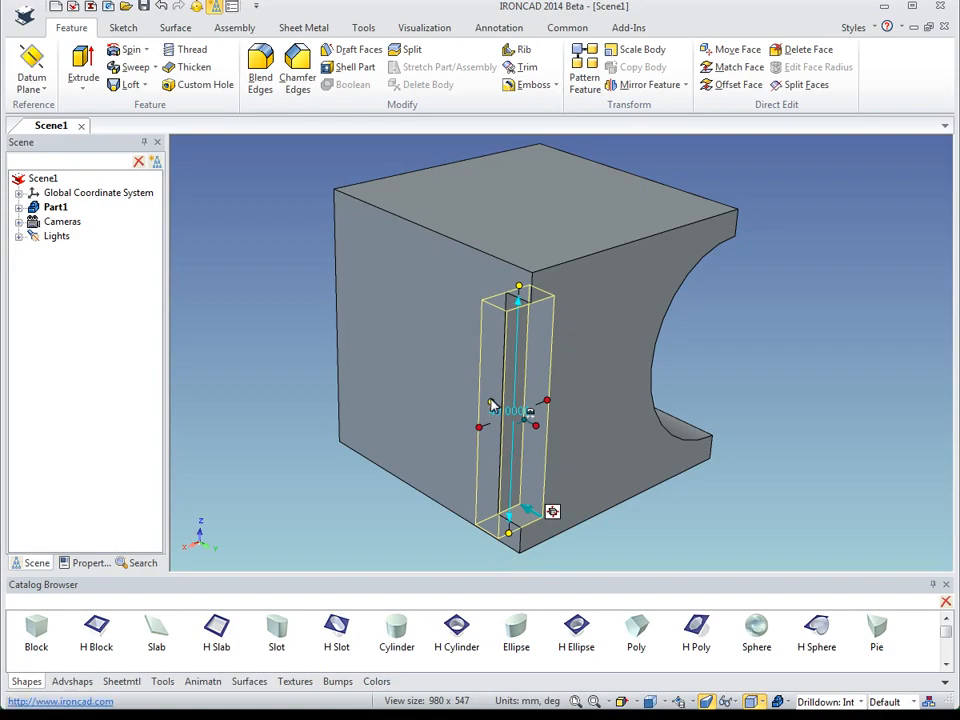
- Stretch the rectangular cut about 54 mm across the block and snap its outer side flush with the block's outer face
{"action": "left_click_drag", "start_coordinate": [492, 402], "coordinate": [208, 289]}
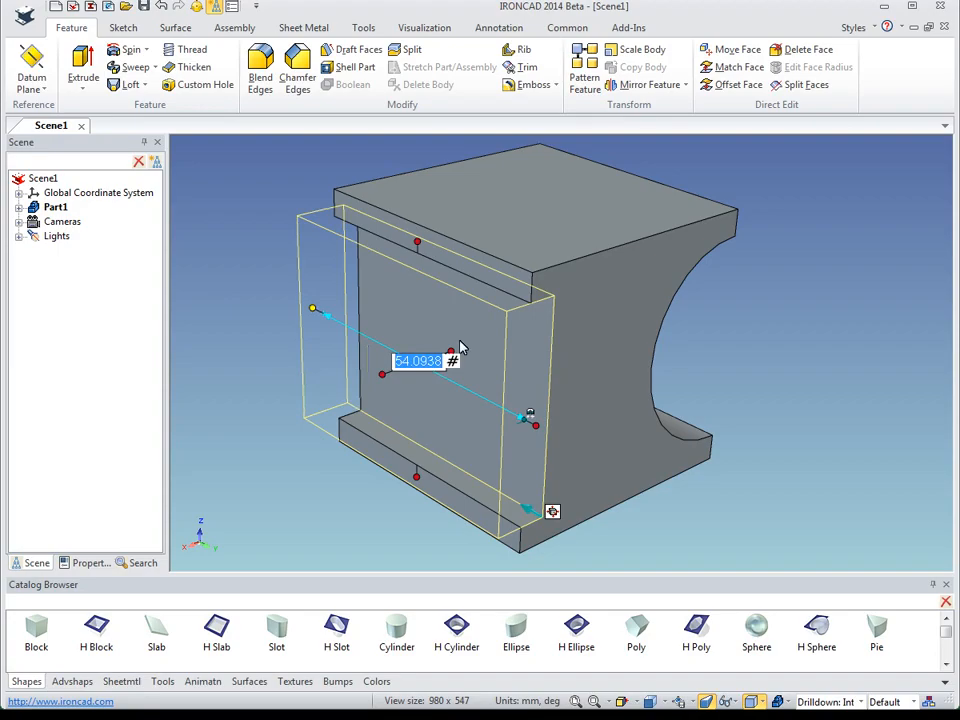
{"action": "left_click_drag", "start_coordinate": [453, 357], "coordinate": [513, 358]}
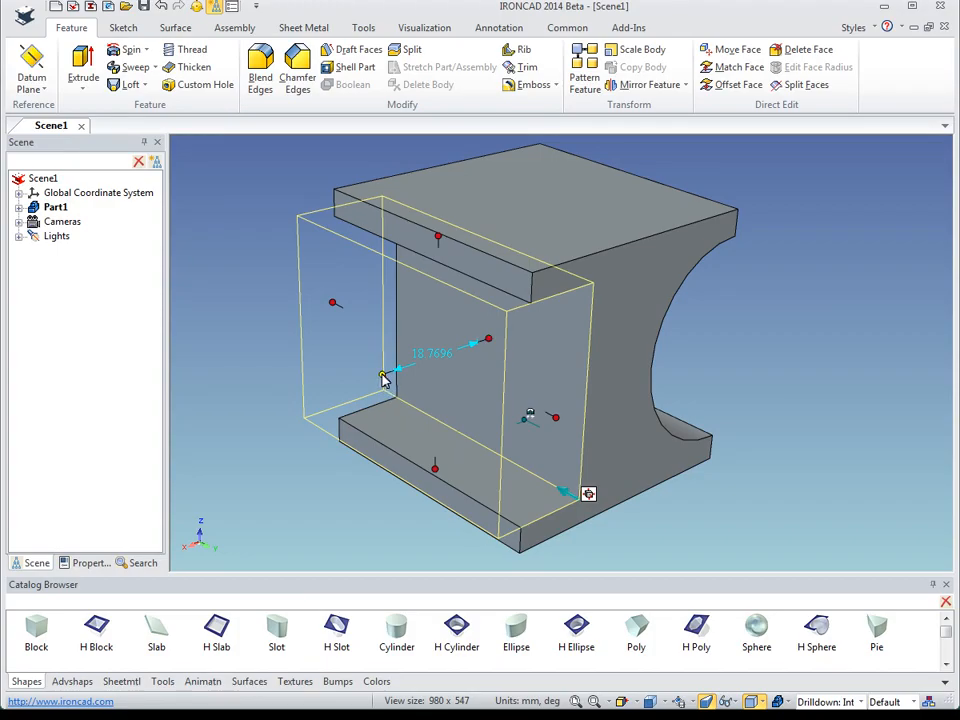
{"action": "left_click_drag", "start_coordinate": [382, 375], "coordinate": [420, 492]}
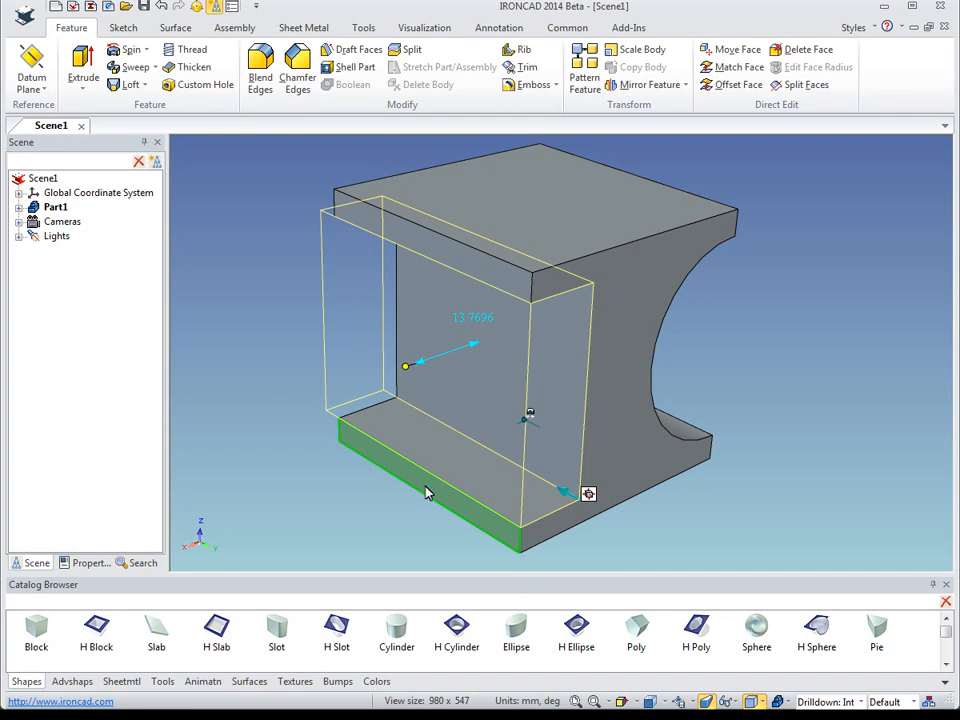
{"action": "left_click_drag", "start_coordinate": [427, 491], "coordinate": [427, 491]}
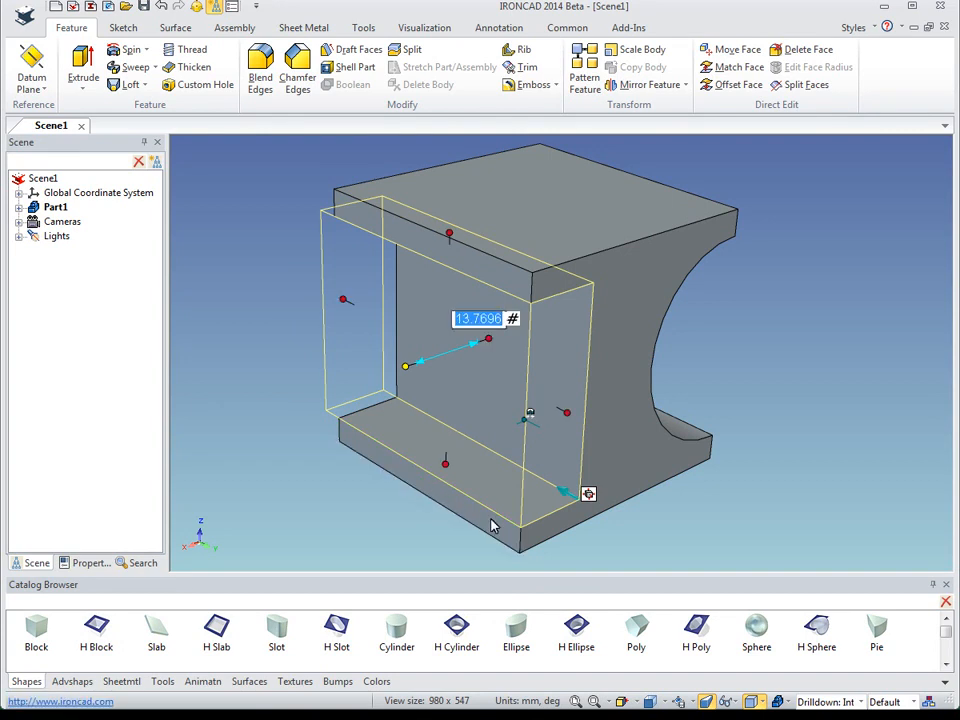
{"action": "key", "text": "Escape"}
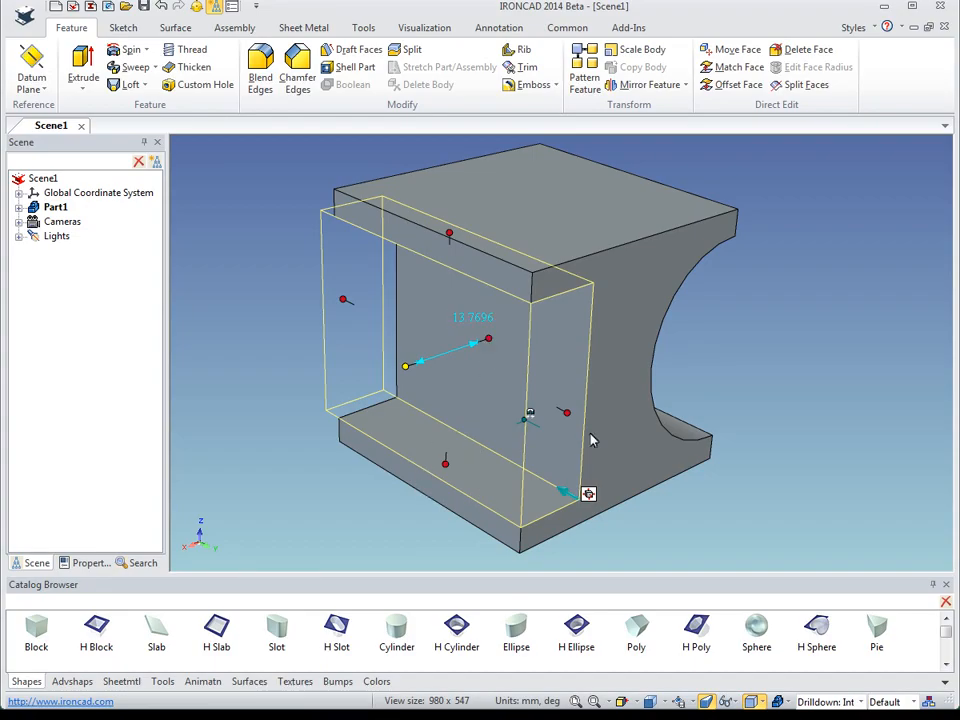
- Set the rectangular cut's depth into the block to 20 mm
{"action": "left_click", "coordinate": [489, 342]}
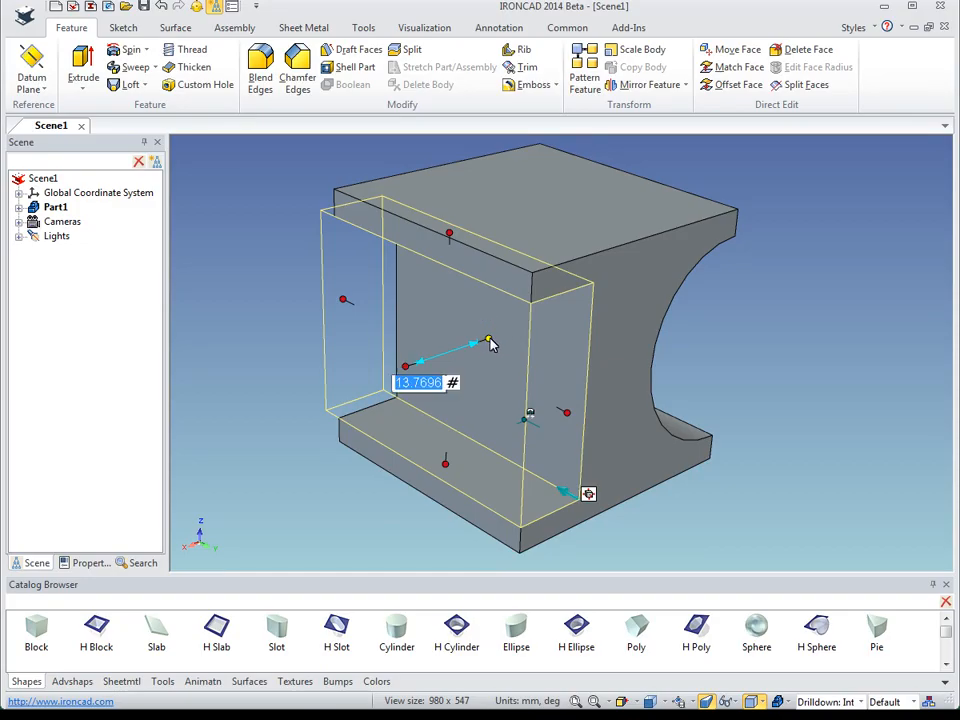
{"action": "type", "text": "20"}
{"action": "key", "text": "Return"}
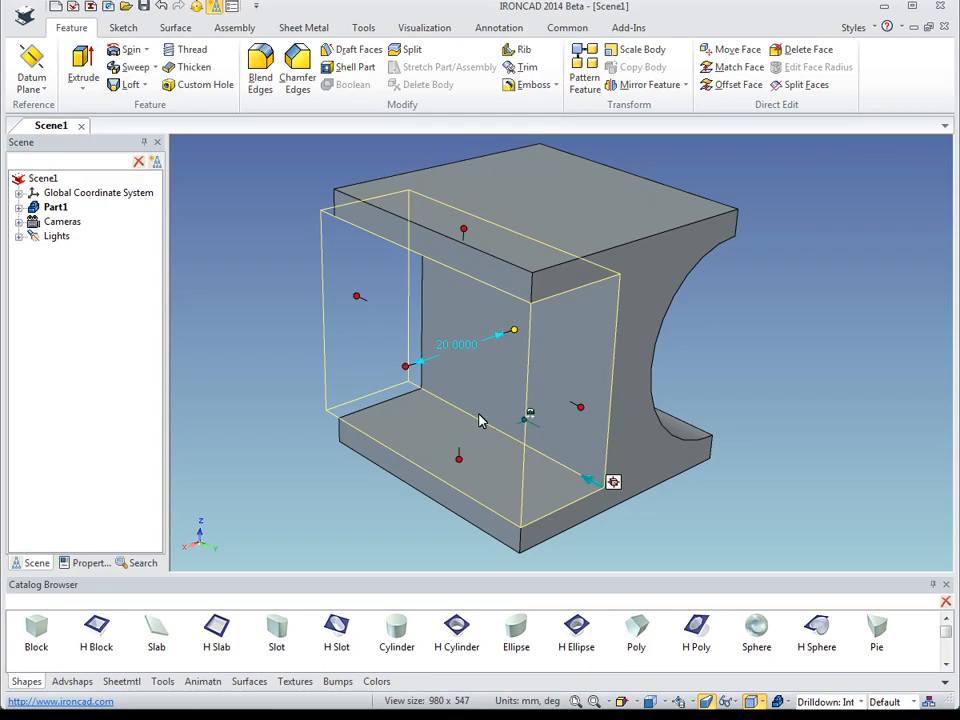
- Try setting the rectangular cut's inner side by its distance from the nearest point on the cylindrical cut's arc, and undo the change
{"action": "middle_click_drag", "start_coordinate": [730, 407], "coordinate": [623, 495]}
{"action": "left_click", "coordinate": [623, 495]}
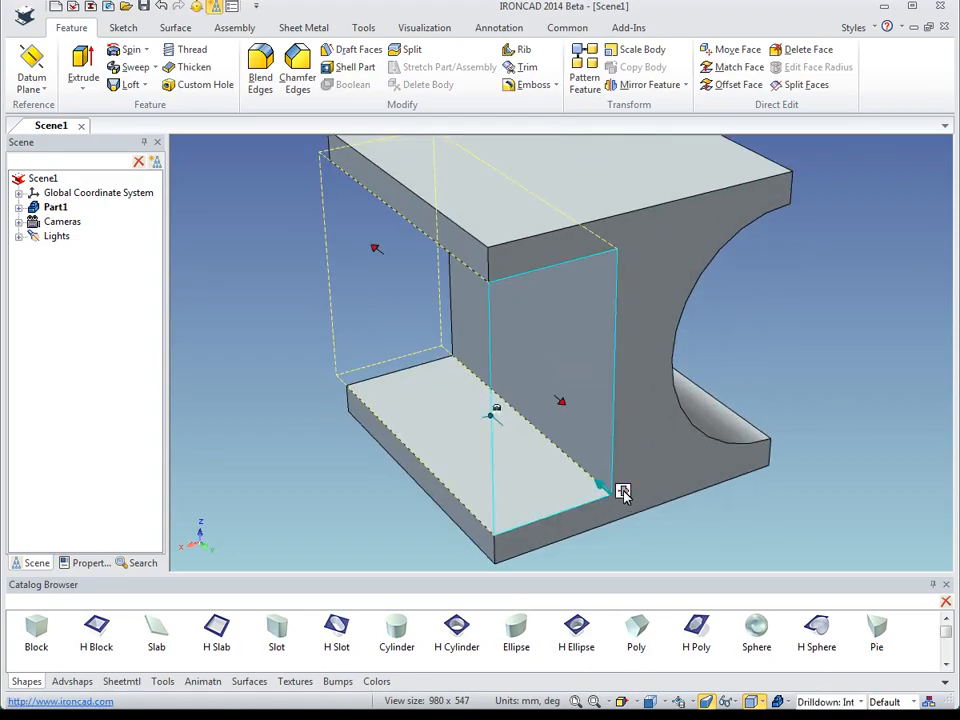
{"action": "right_click", "coordinate": [625, 378]}
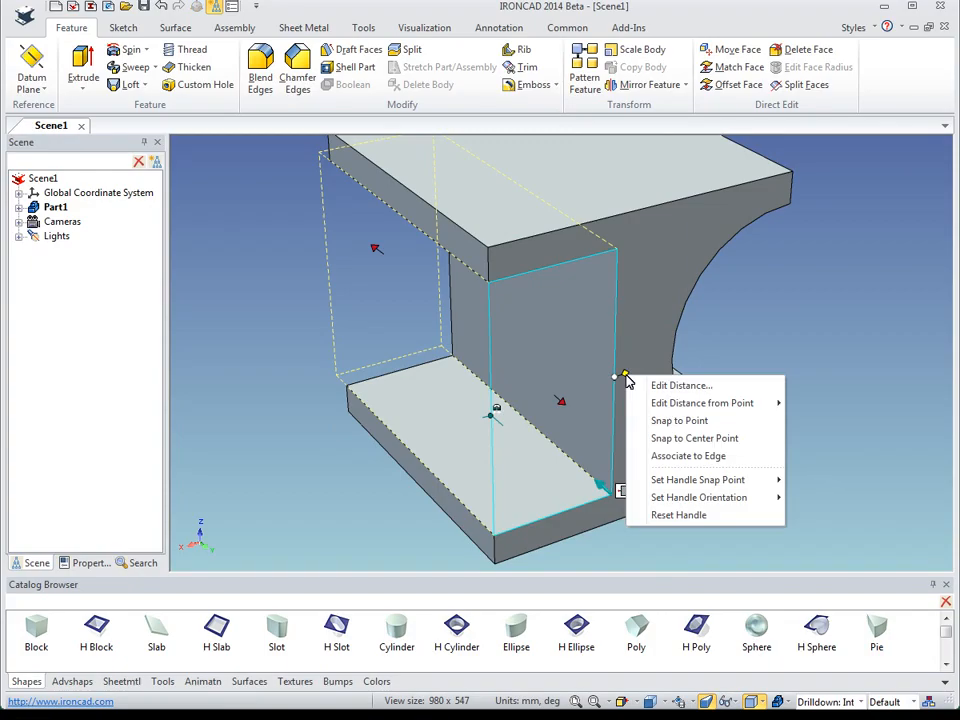
{"action": "left_click", "coordinate": [680, 404]}
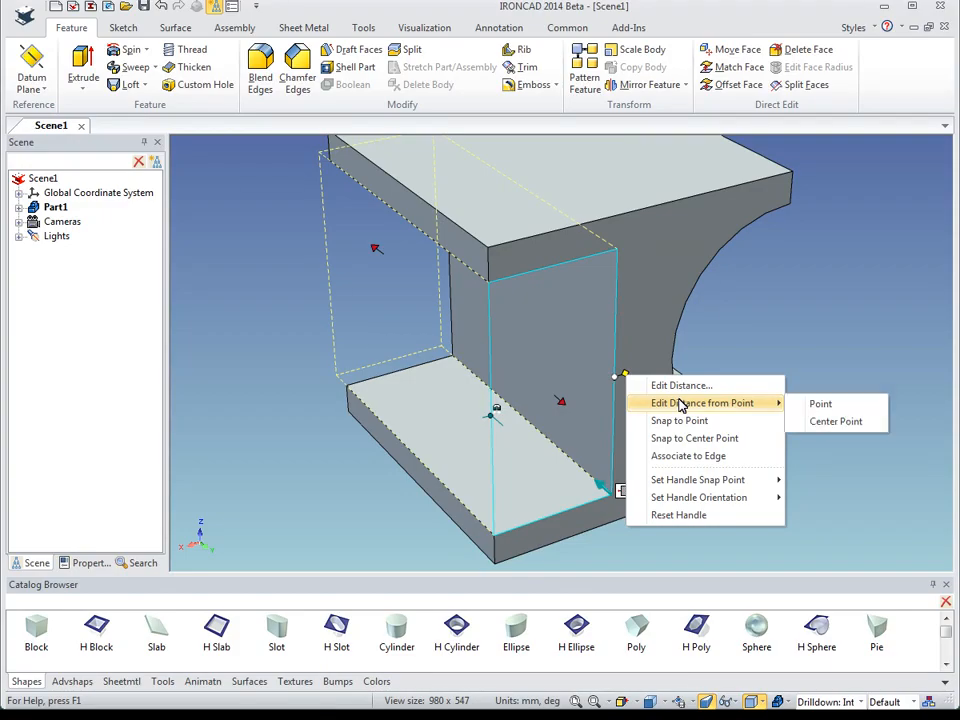
{"action": "left_click", "coordinate": [808, 405]}
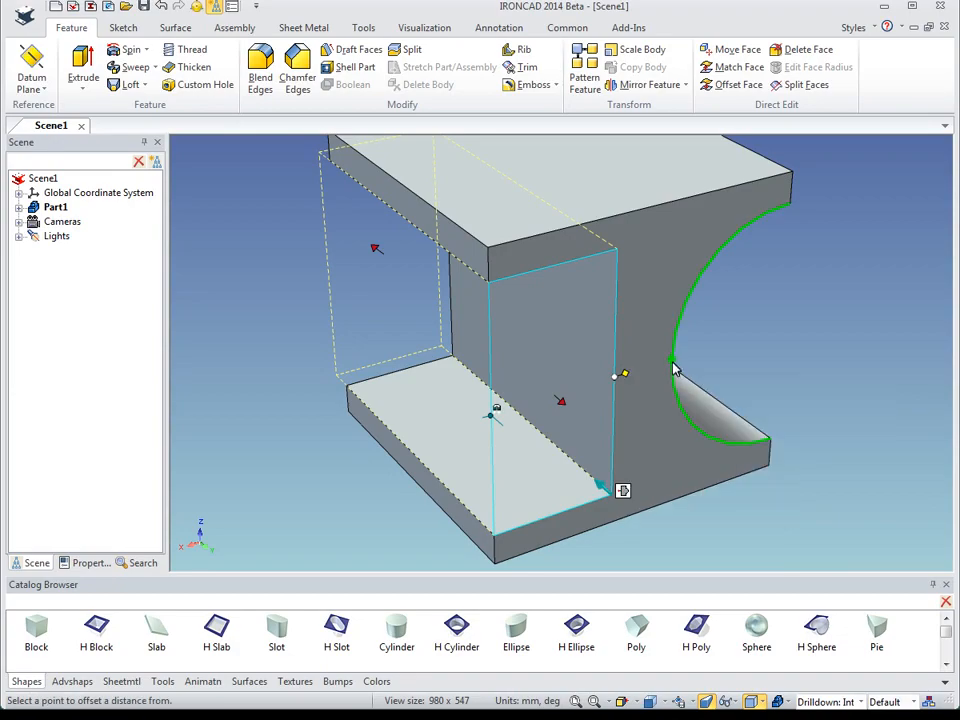
{"action": "left_click", "coordinate": [675, 370]}
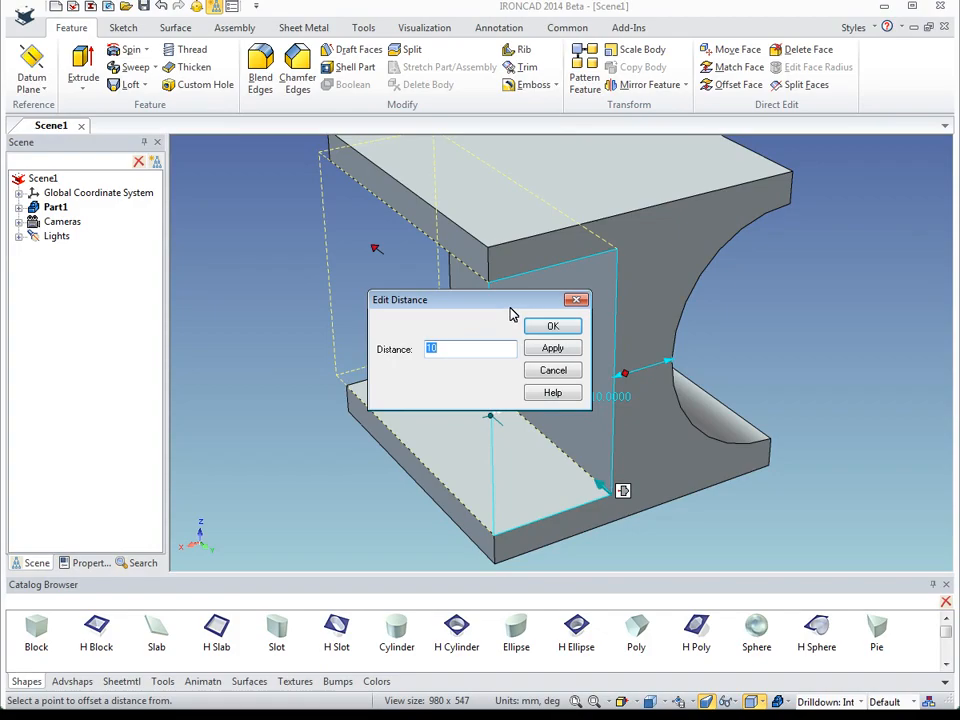
{"action": "left_click_drag", "start_coordinate": [510, 308], "coordinate": [439, 307]}
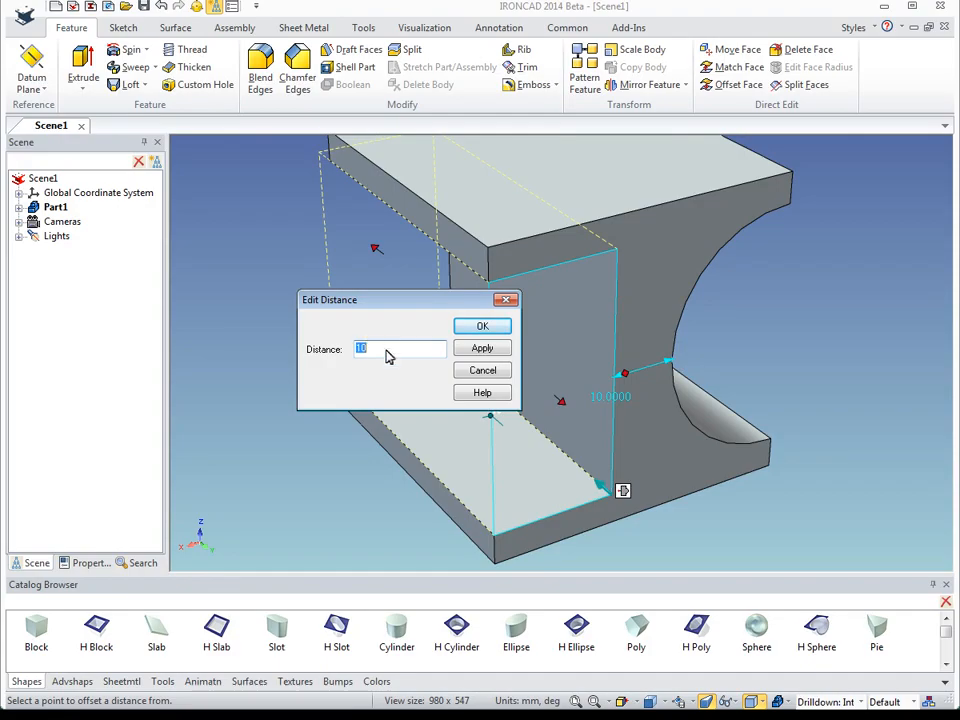
{"action": "key", "text": "Return"}
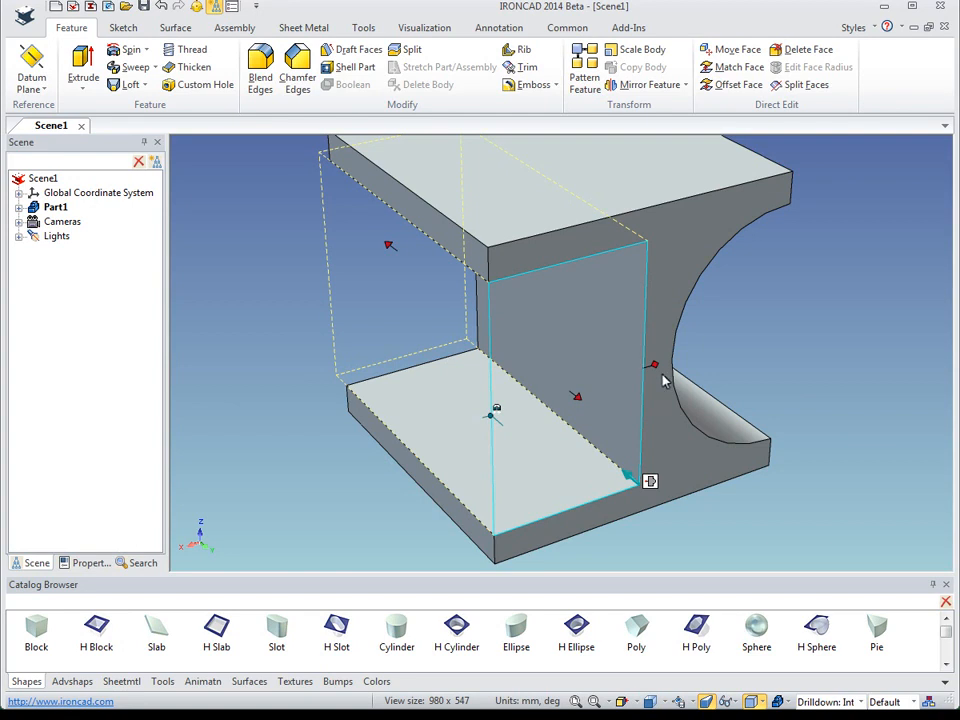
{"action": "left_click", "coordinate": [163, 6]}
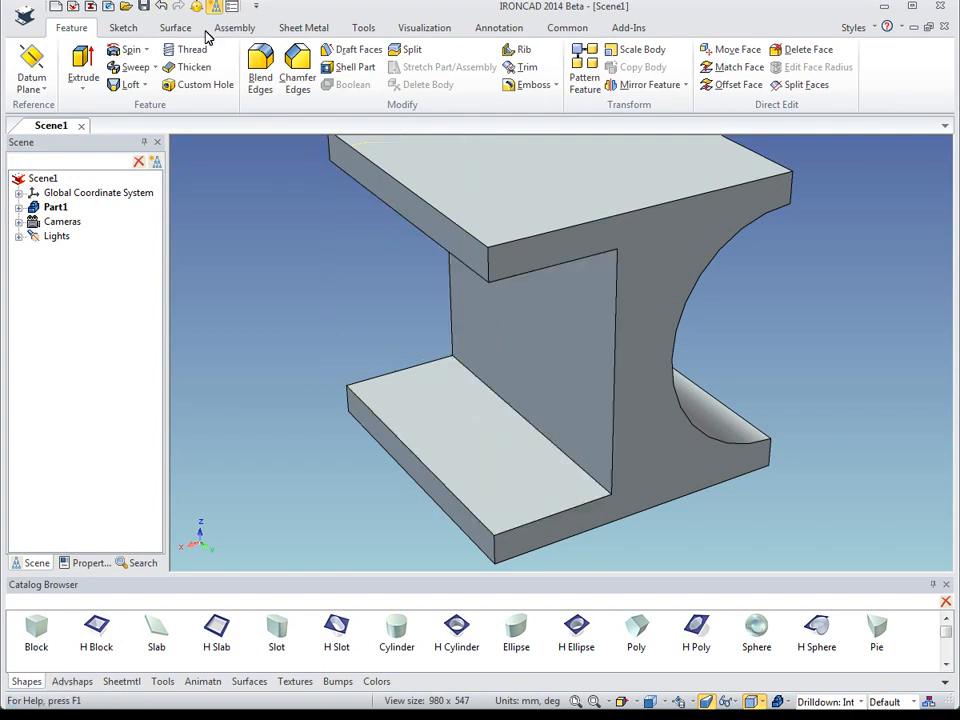
- Try setting the rectangular cut's inner side 40 mm from the cylindrical cut's center point, and undo the change
{"action": "left_click", "coordinate": [597, 389]}
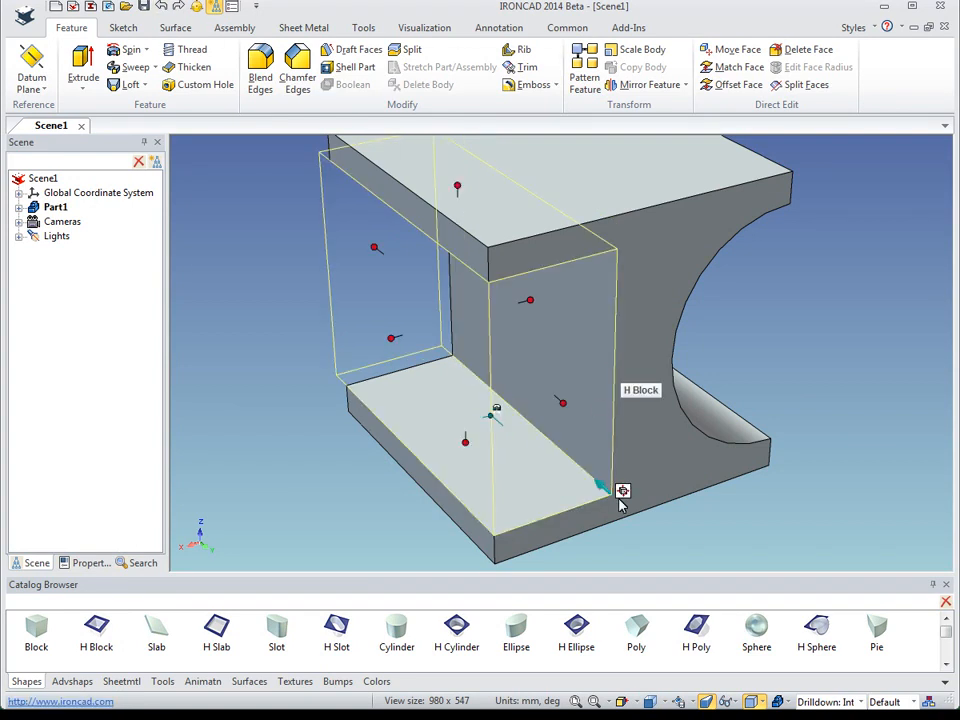
{"action": "left_click", "coordinate": [600, 395]}
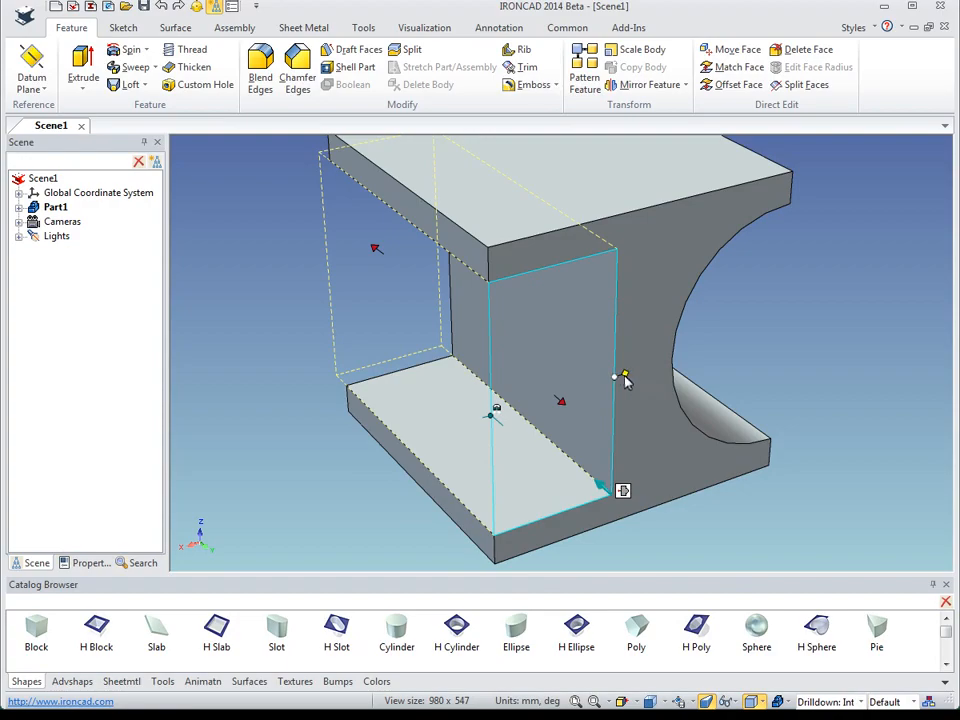
{"action": "right_click", "coordinate": [625, 379]}
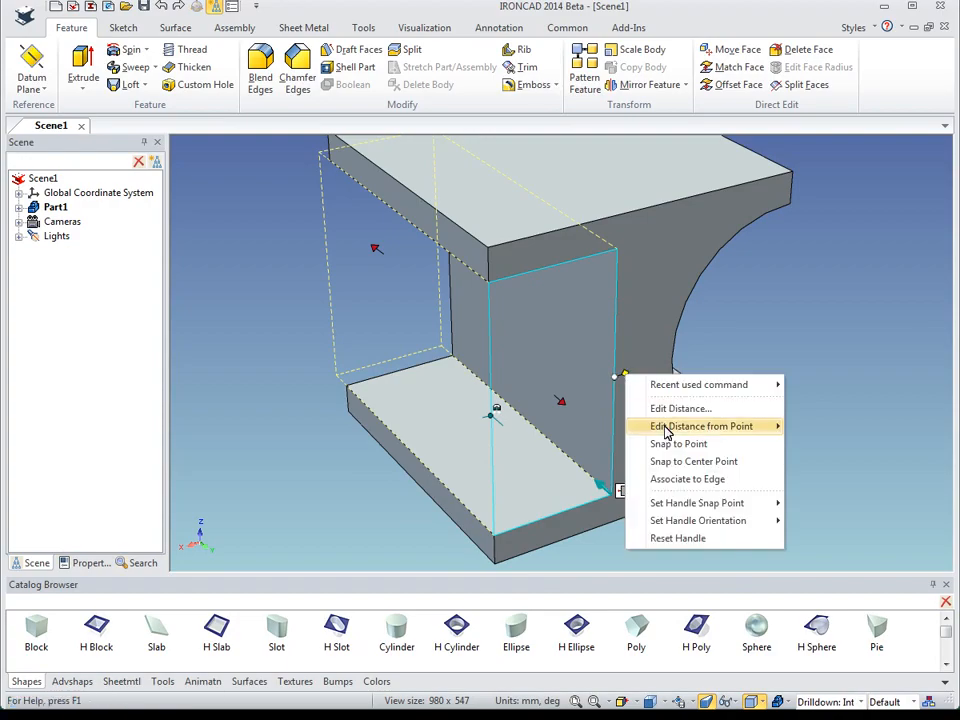
{"action": "mouse_move", "coordinate": [606, 427]}
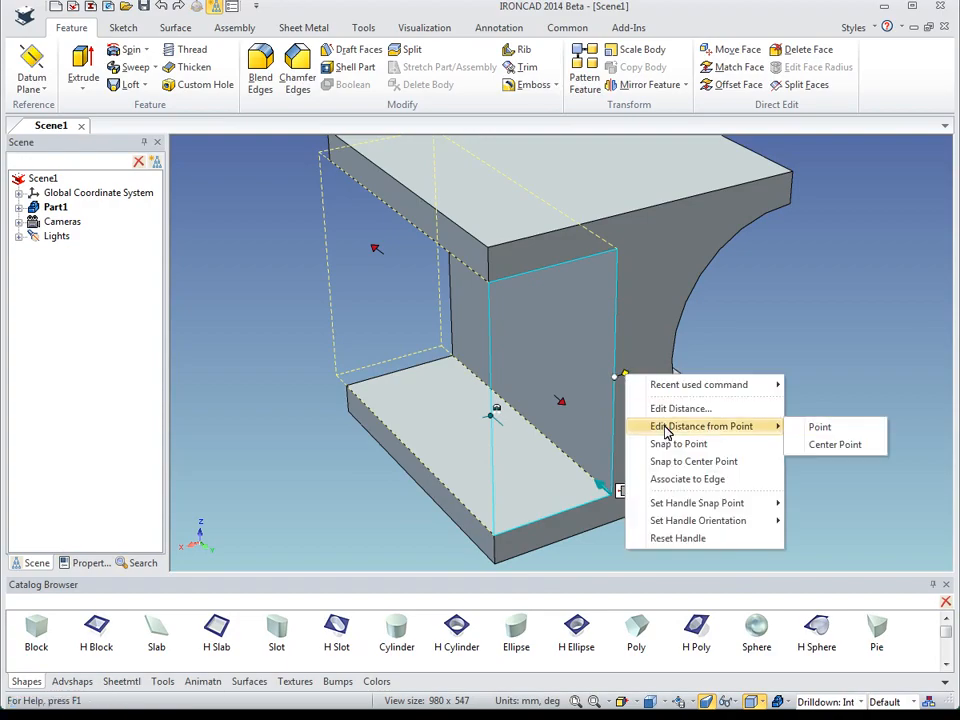
{"action": "left_click", "coordinate": [820, 445]}
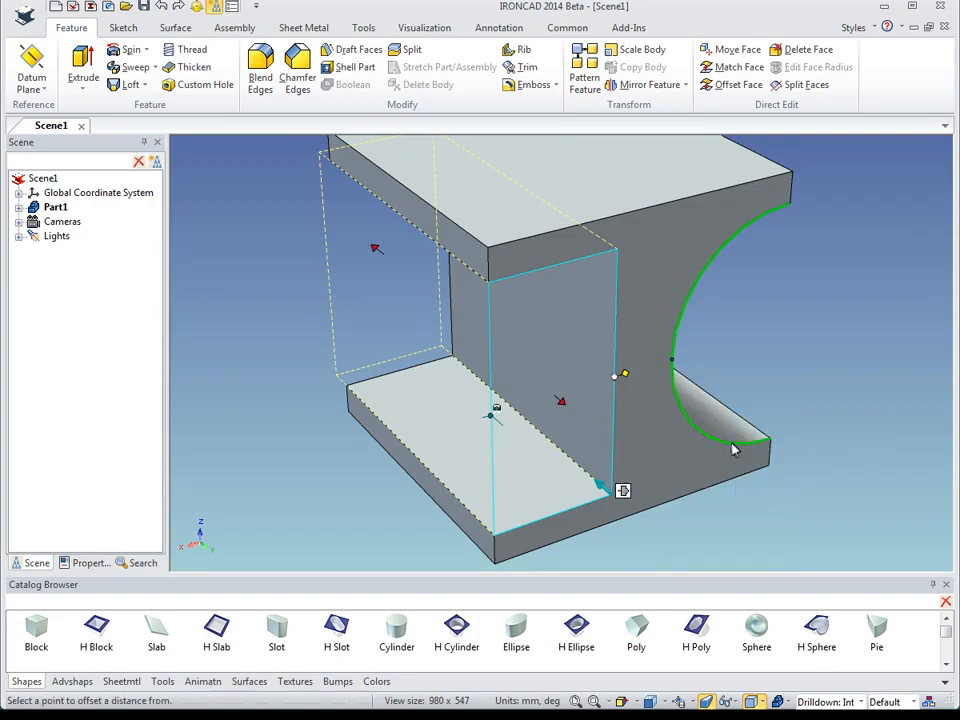
{"action": "left_click", "coordinate": [734, 450]}
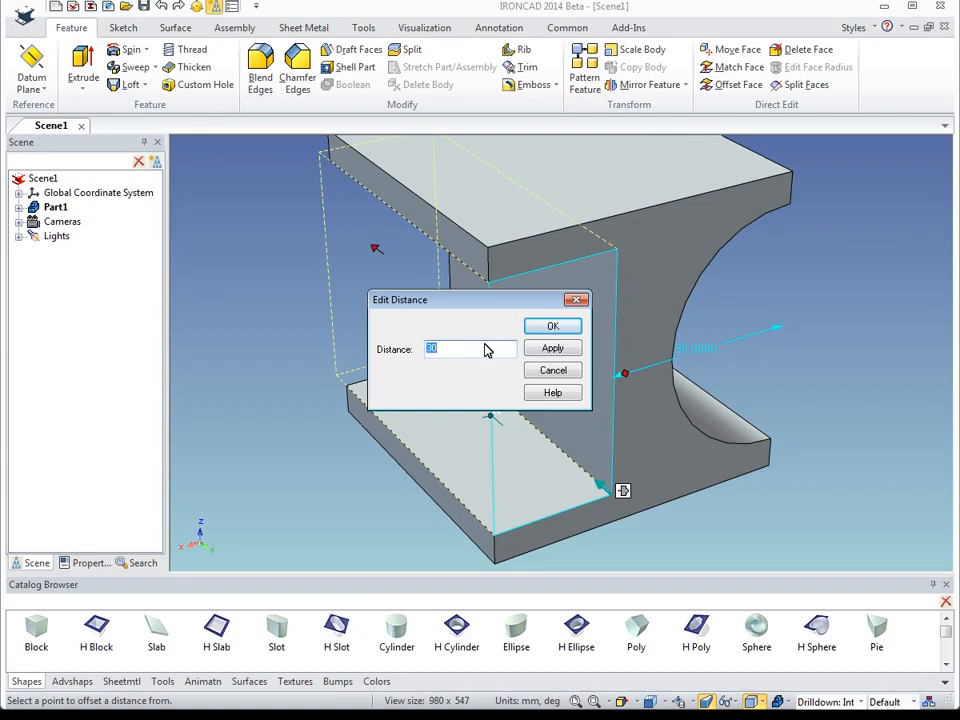
{"action": "type", "text": "40"}
{"action": "key", "text": "Return"}
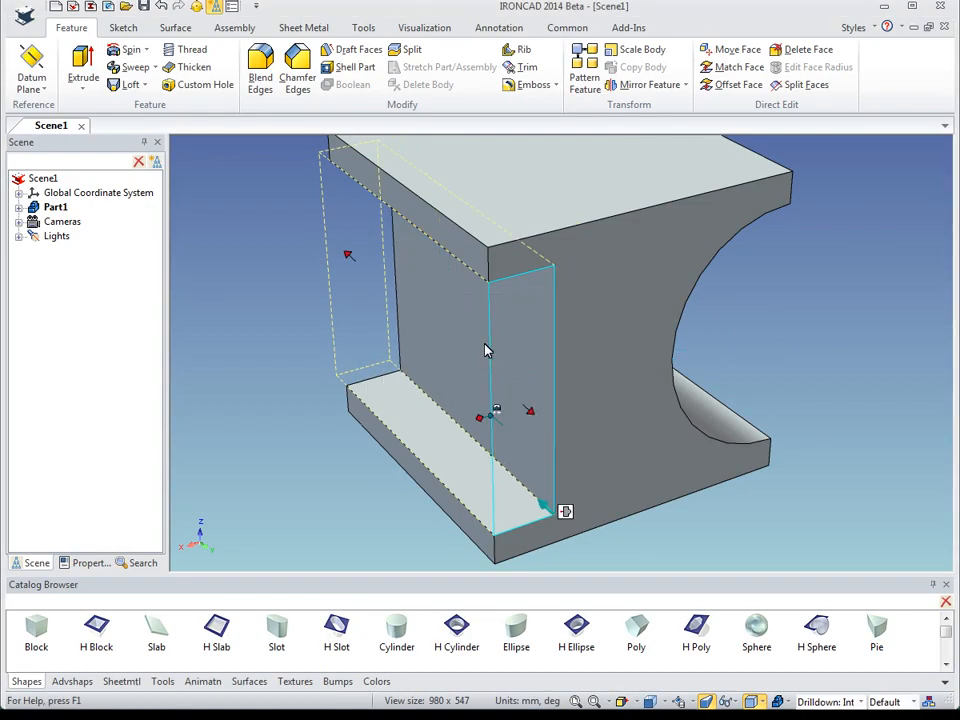
{"action": "left_click", "coordinate": [160, 8]}
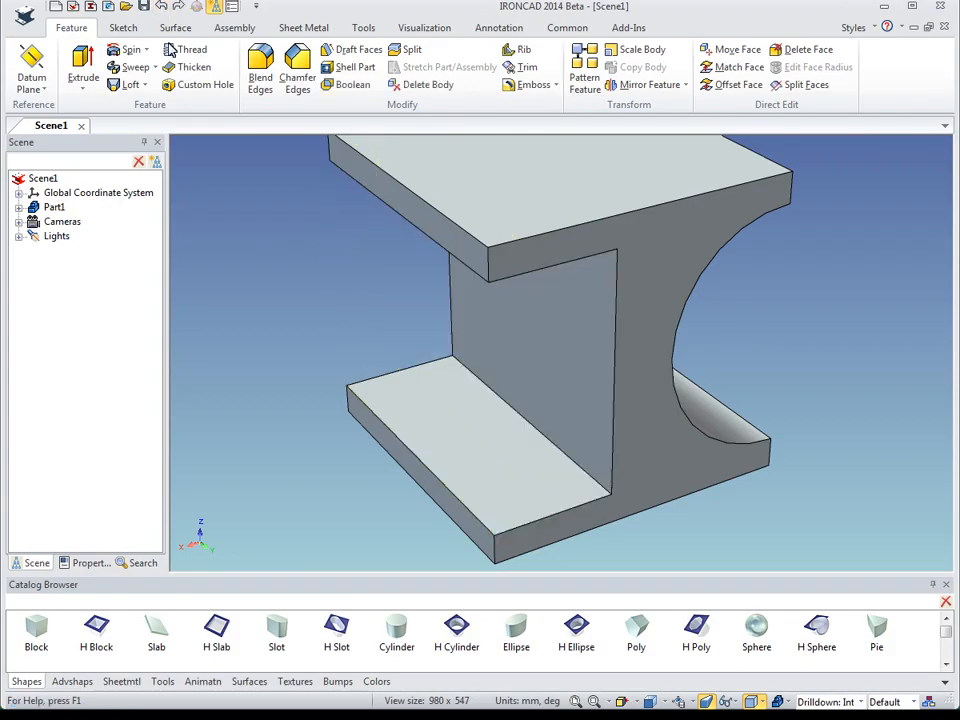
{"action": "left_click", "coordinate": [553, 382]}
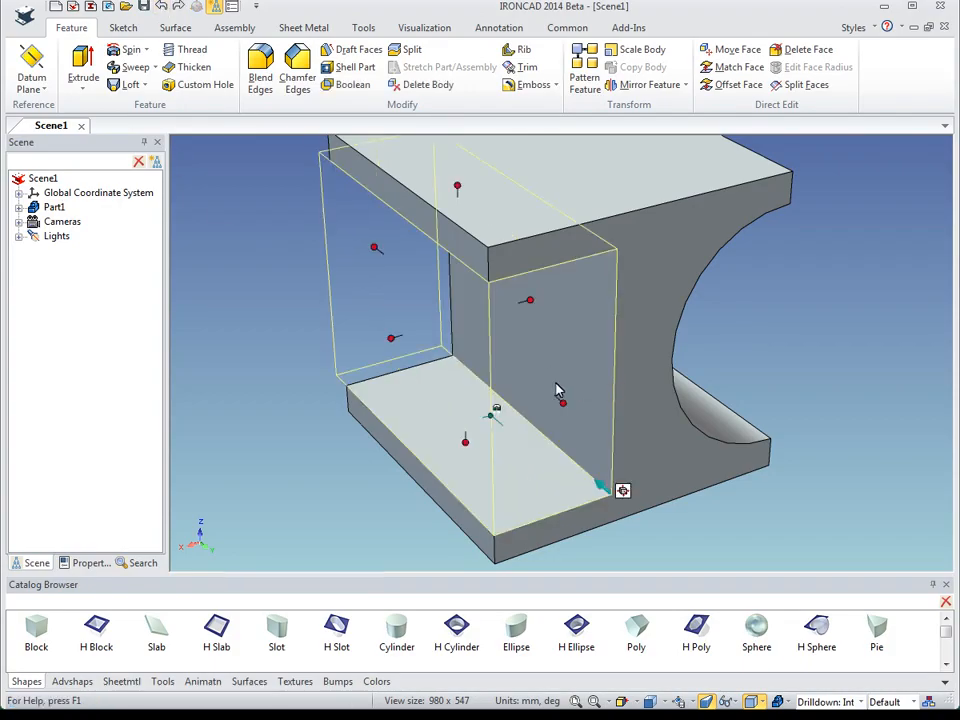
{"action": "left_click", "coordinate": [621, 489]}
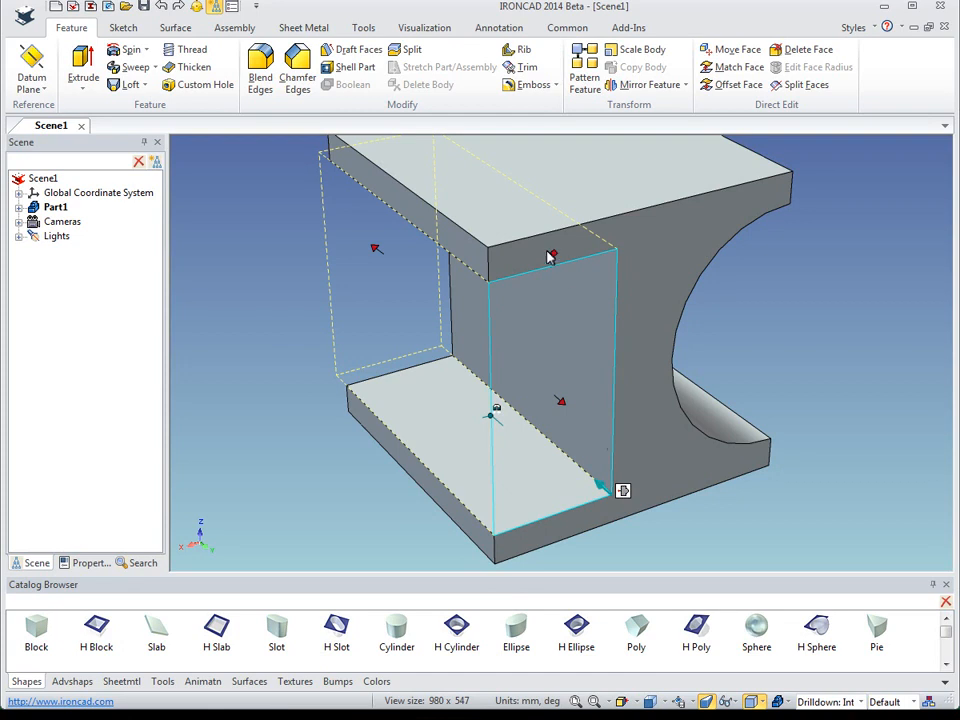
{"action": "left_click", "coordinate": [810, 360]}
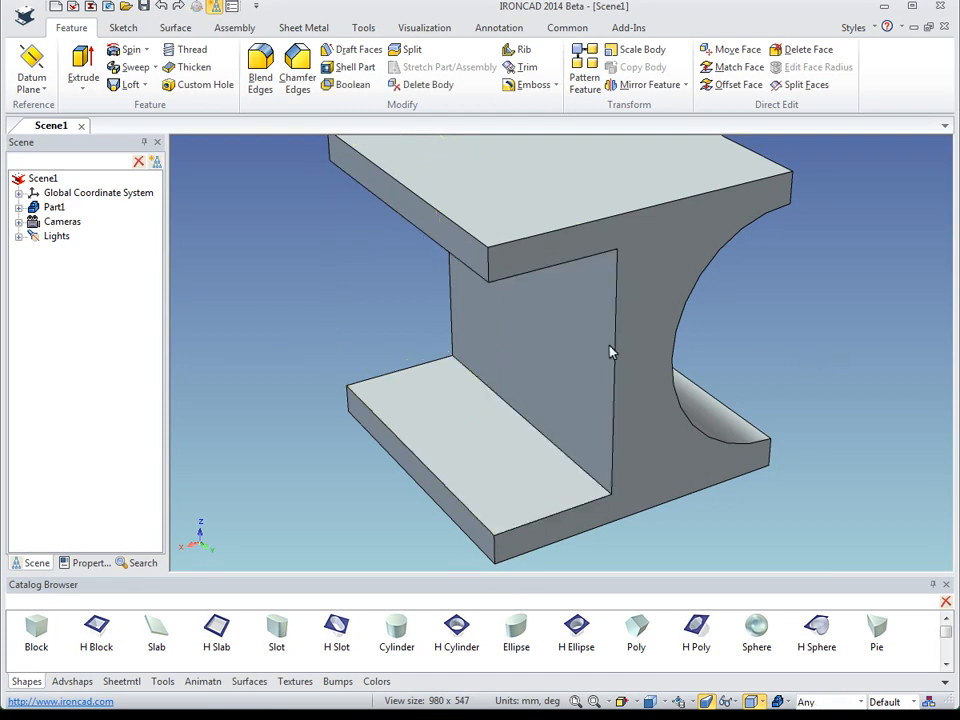
{"action": "middle_click_drag", "start_coordinate": [611, 350], "coordinate": [623, 437], "text": "shift"}
{"action": "scroll", "coordinate": [632, 404], "scroll_direction": "down", "scroll_amount": 3}
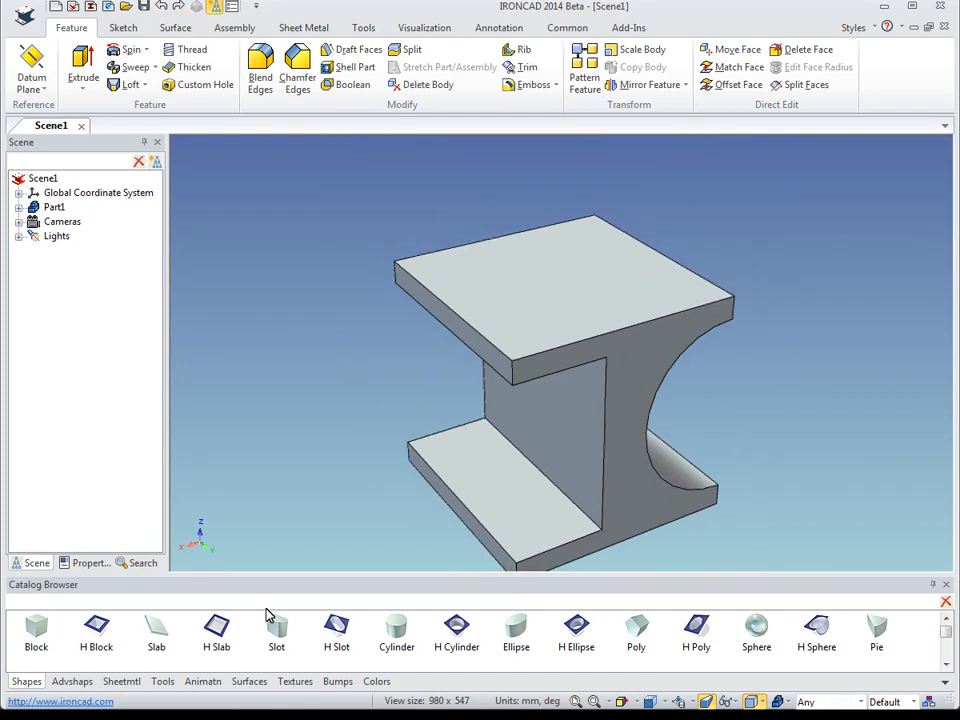